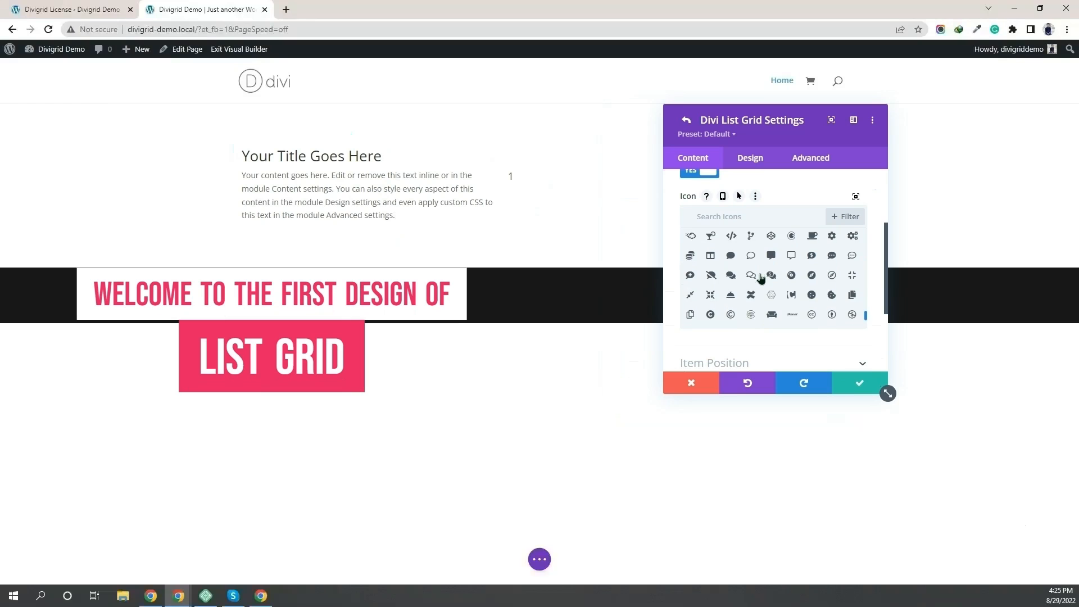
Choose the leaf icon for the list grid item.
{"action": "scroll", "coordinate": [791, 278], "scroll_direction": "down", "scroll_amount": 2}
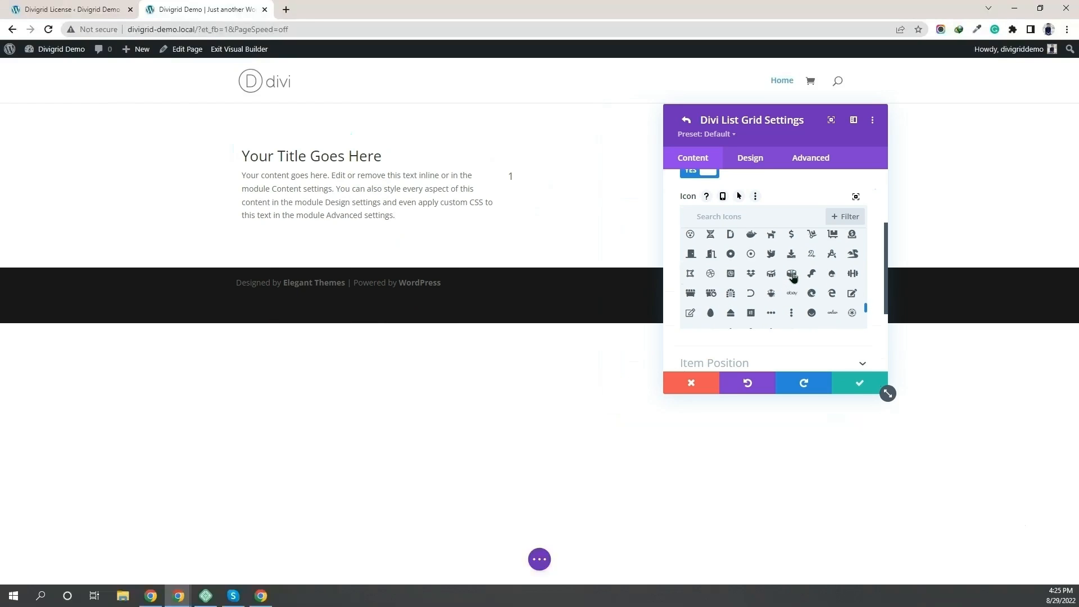
{"action": "left_click", "coordinate": [812, 238]}
{"action": "left_click", "coordinate": [750, 157]}
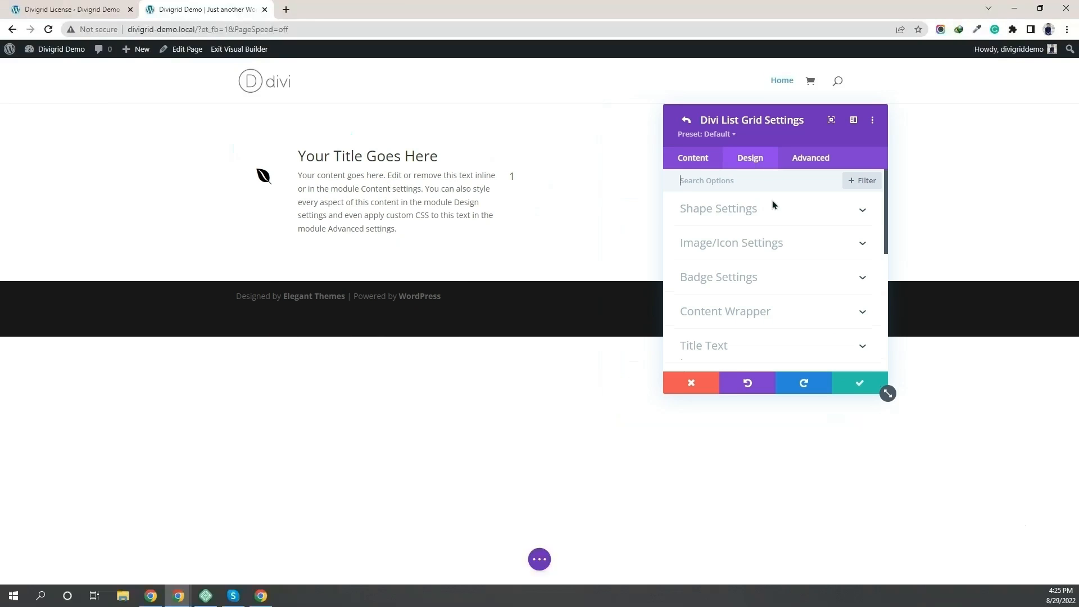
Change the item's badge text to 01.
{"action": "left_click", "coordinate": [707, 159]}
{"action": "left_click", "coordinate": [727, 212]}
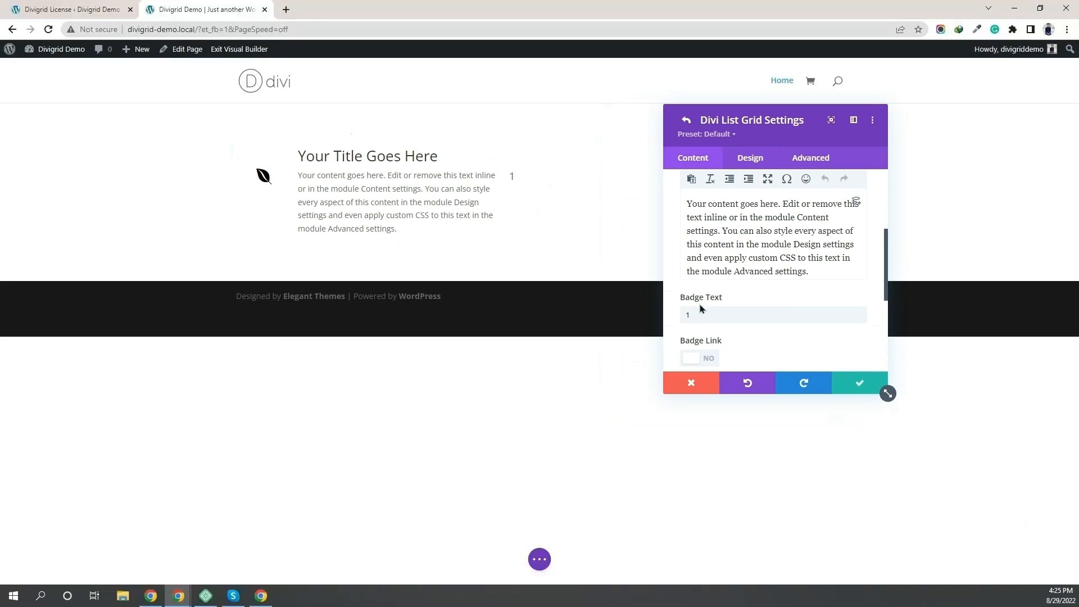
{"action": "left_click", "coordinate": [687, 314]}
{"action": "type", "text": "0"}
{"action": "scroll", "coordinate": [762, 282], "scroll_direction": "up", "scroll_amount": 3}
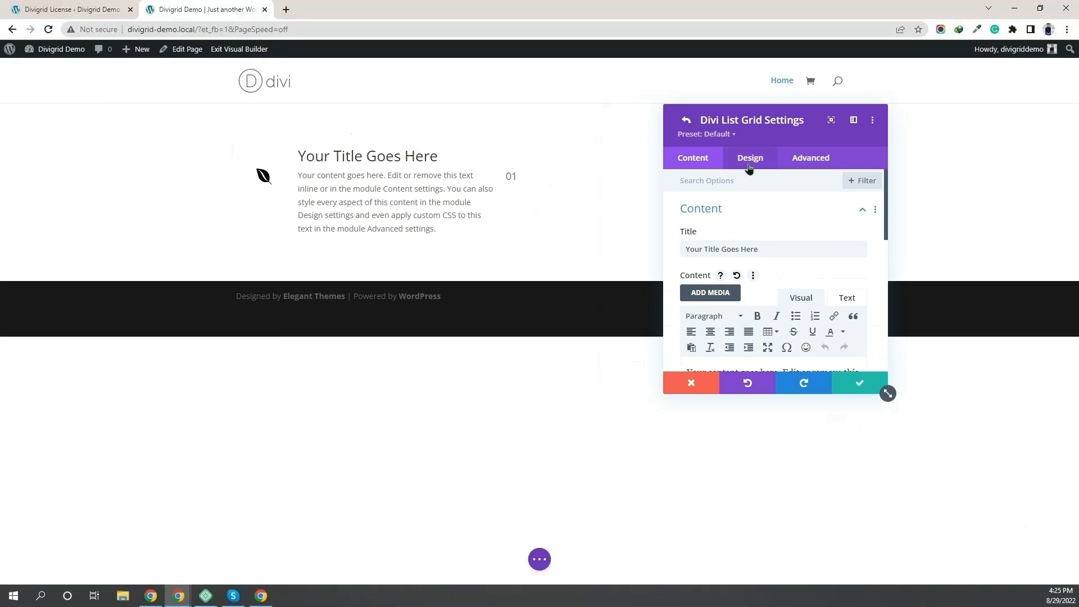
Set the icon size to 28px and center the icon vertically.
{"action": "left_click", "coordinate": [750, 205]}
{"action": "left_click", "coordinate": [750, 158]}
{"action": "left_click", "coordinate": [721, 243]}
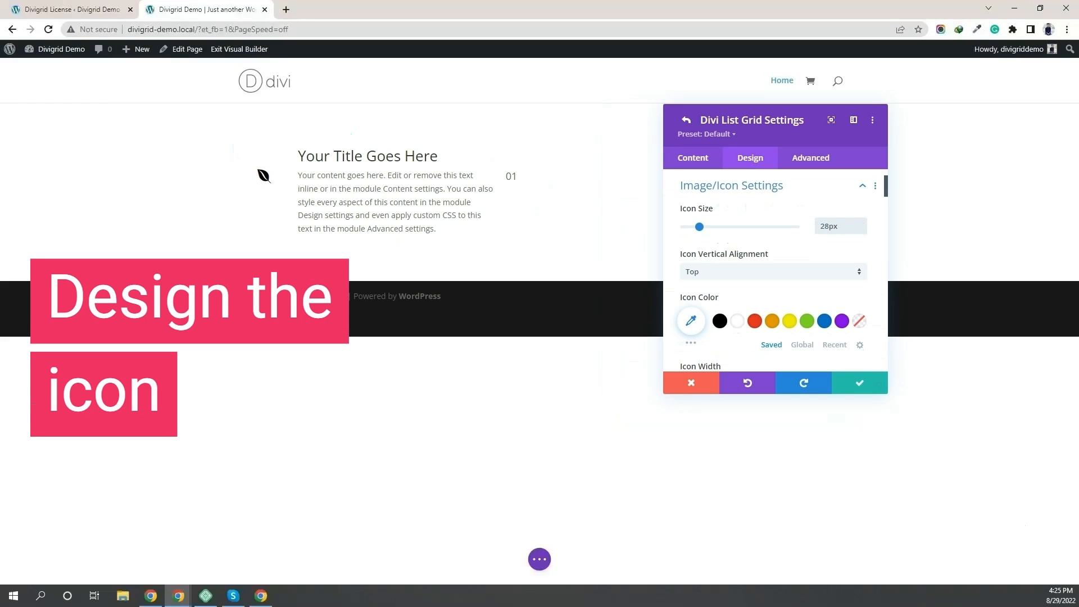
{"action": "left_click", "coordinate": [742, 273]}
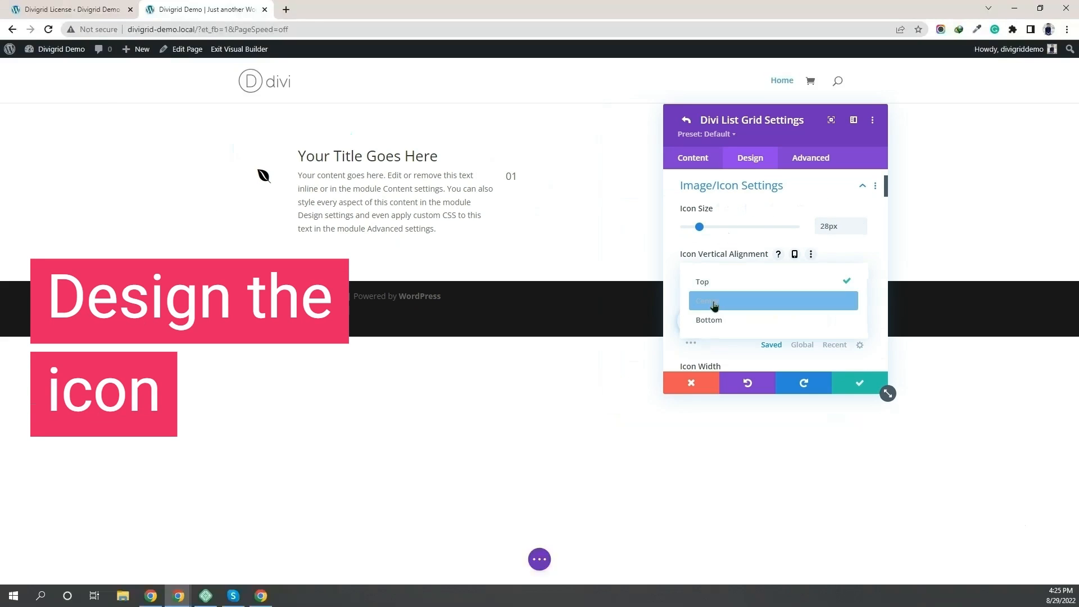
{"action": "left_click", "coordinate": [714, 301]}
Set both the icon width and the icon height to 70px.
{"action": "scroll", "coordinate": [737, 267], "scroll_direction": "down", "scroll_amount": 2}
{"action": "left_click", "coordinate": [838, 273]}
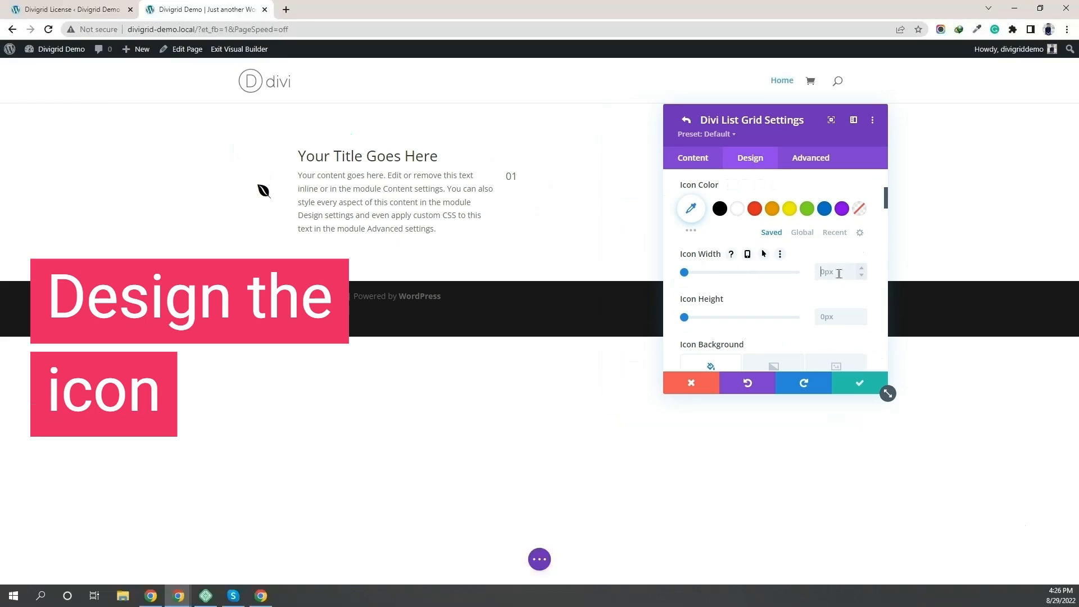
{"action": "left_click", "coordinate": [832, 317]}
{"action": "scroll", "coordinate": [788, 280], "scroll_direction": "down", "scroll_amount": 2}
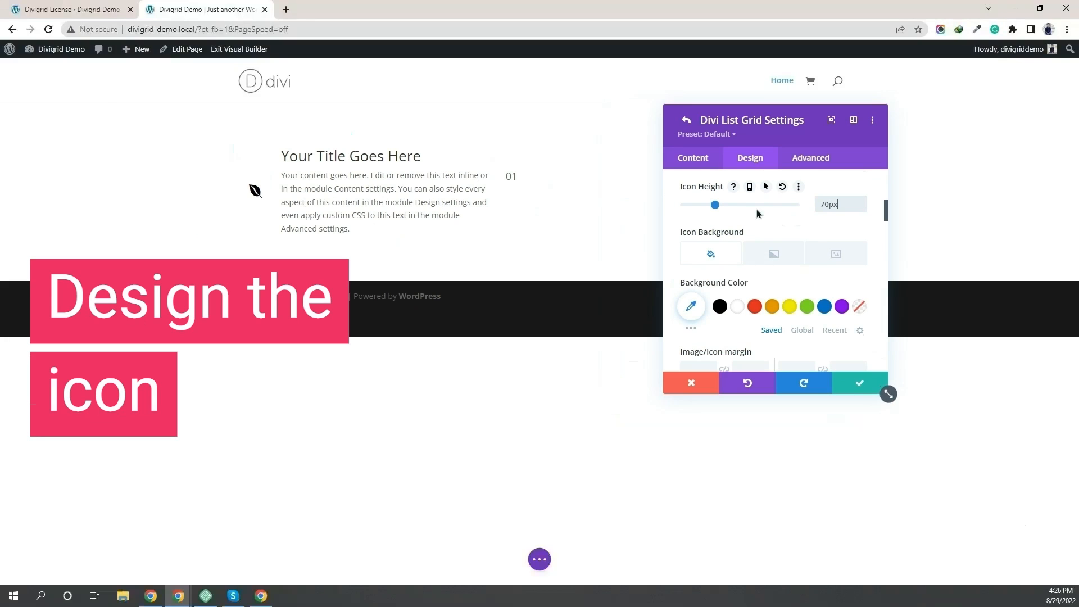
Turn on a gradient background for the icon.
{"action": "scroll", "coordinate": [803, 233], "scroll_direction": "down", "scroll_amount": 2}
{"action": "scroll", "coordinate": [771, 256], "scroll_direction": "up", "scroll_amount": 2}
{"action": "left_click", "coordinate": [773, 254]}
{"action": "scroll", "coordinate": [691, 253], "scroll_direction": "down", "scroll_amount": 1}
{"action": "left_click", "coordinate": [691, 251]}
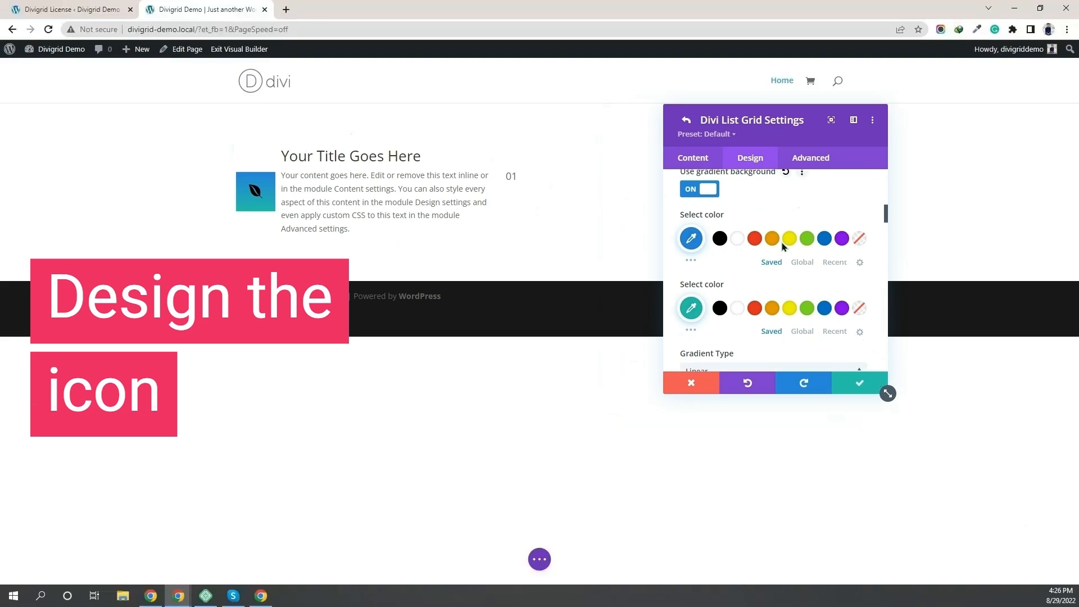
Set the icon gradient's first color to coral red and its second color to a lighter salmon.
{"action": "left_click", "coordinate": [691, 237]}
{"action": "key", "text": "Return"}
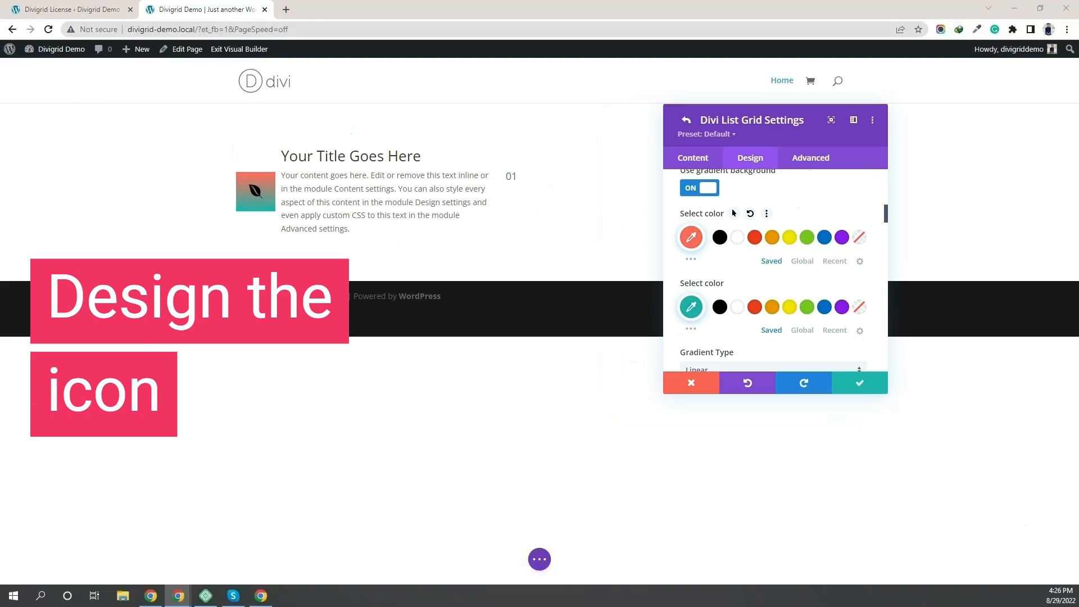
{"action": "left_click", "coordinate": [691, 306]}
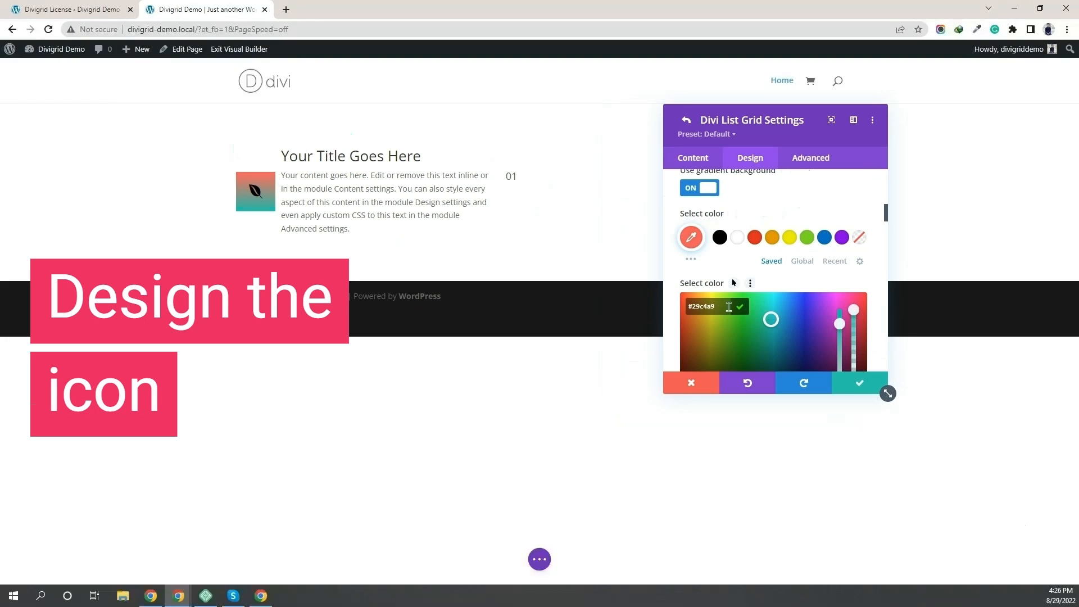
{"action": "key", "text": "Return"}
Change the icon color to white.
{"action": "scroll", "coordinate": [672, 287], "scroll_direction": "up", "scroll_amount": 6}
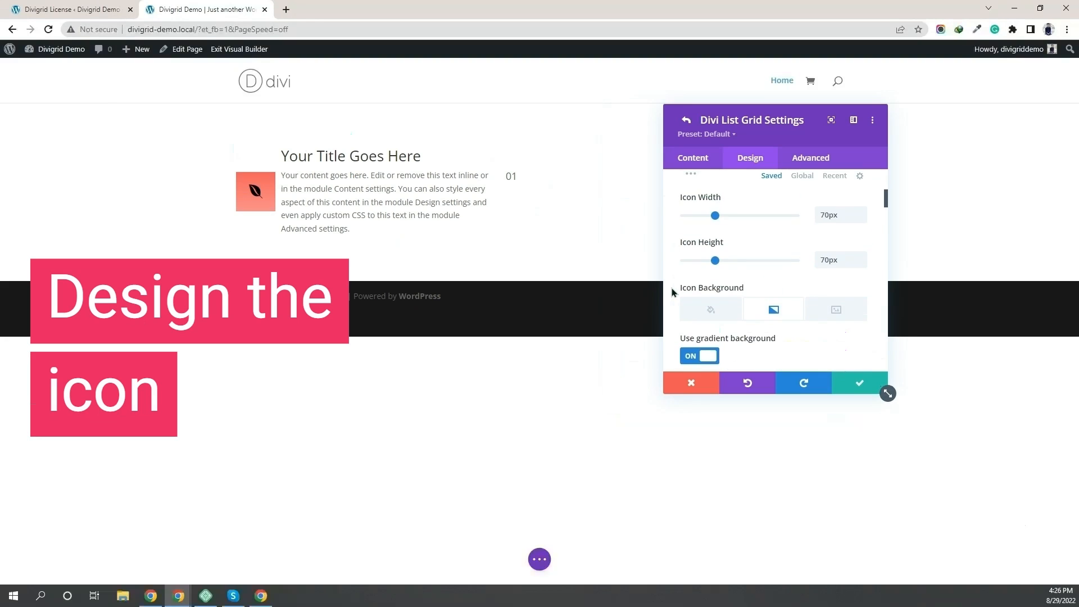
{"action": "left_click", "coordinate": [738, 265]}
{"action": "scroll", "coordinate": [673, 225], "scroll_direction": "down", "scroll_amount": 2}
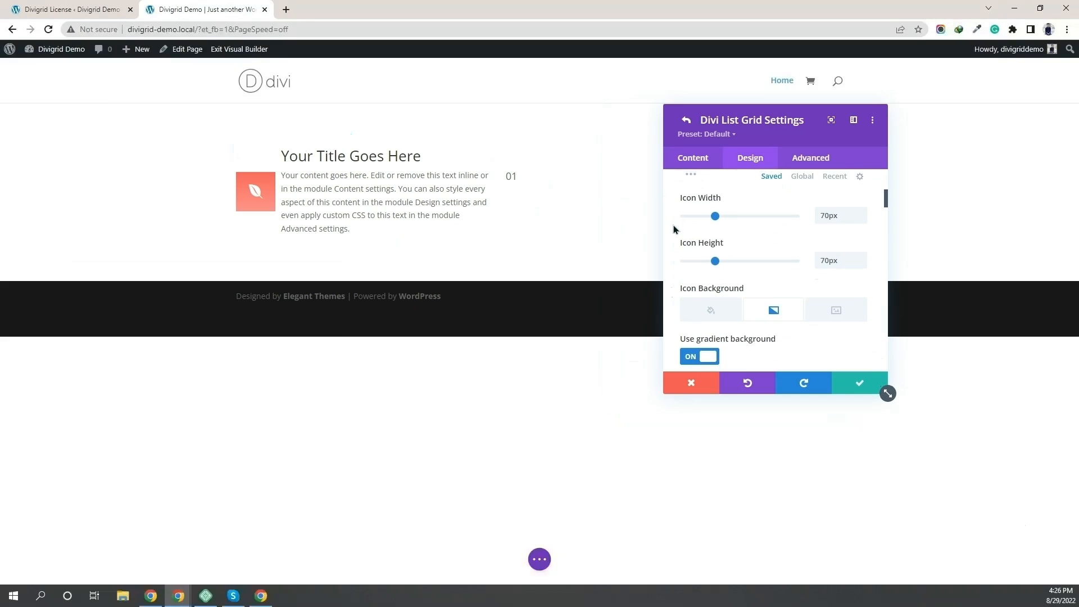
Set the icon gradient's direction to 90deg and its start position to 25%.
{"action": "scroll", "coordinate": [676, 230], "scroll_direction": "down", "scroll_amount": 5}
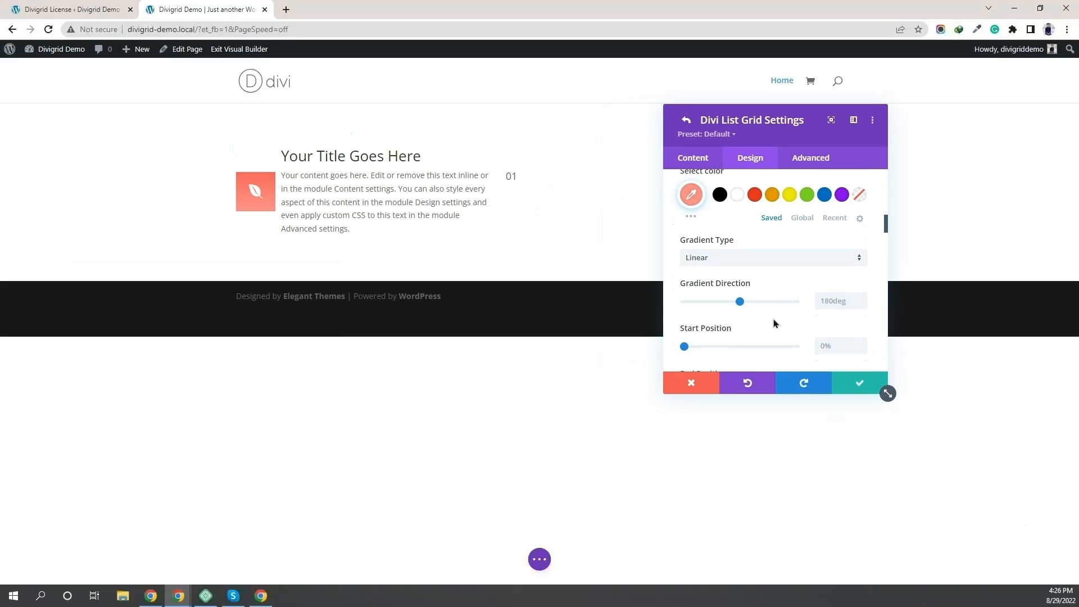
{"action": "left_click", "coordinate": [843, 302]}
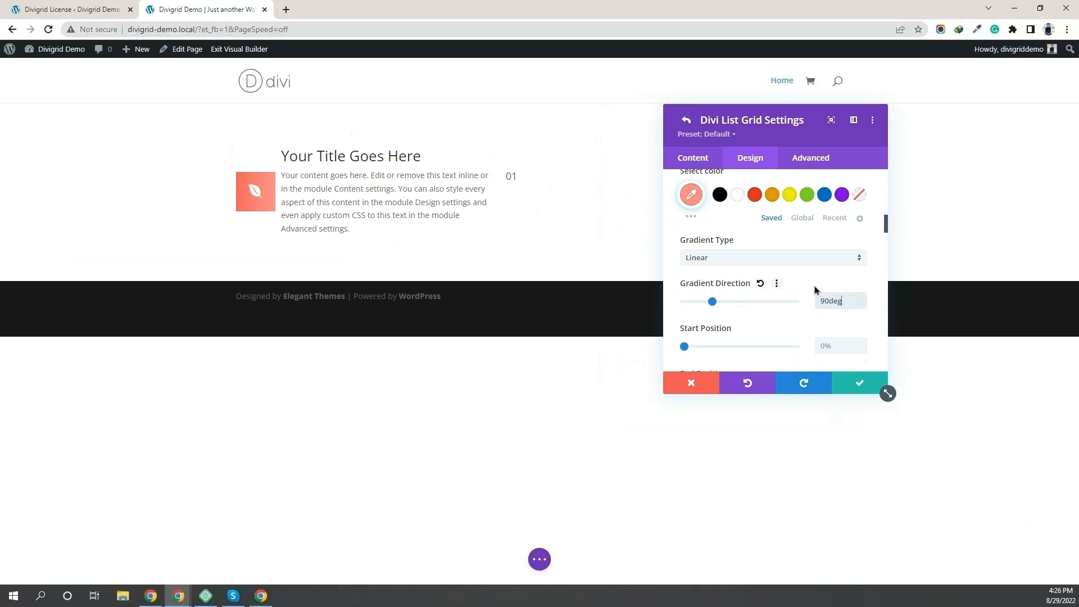
{"action": "scroll", "coordinate": [680, 245], "scroll_direction": "down", "scroll_amount": 2}
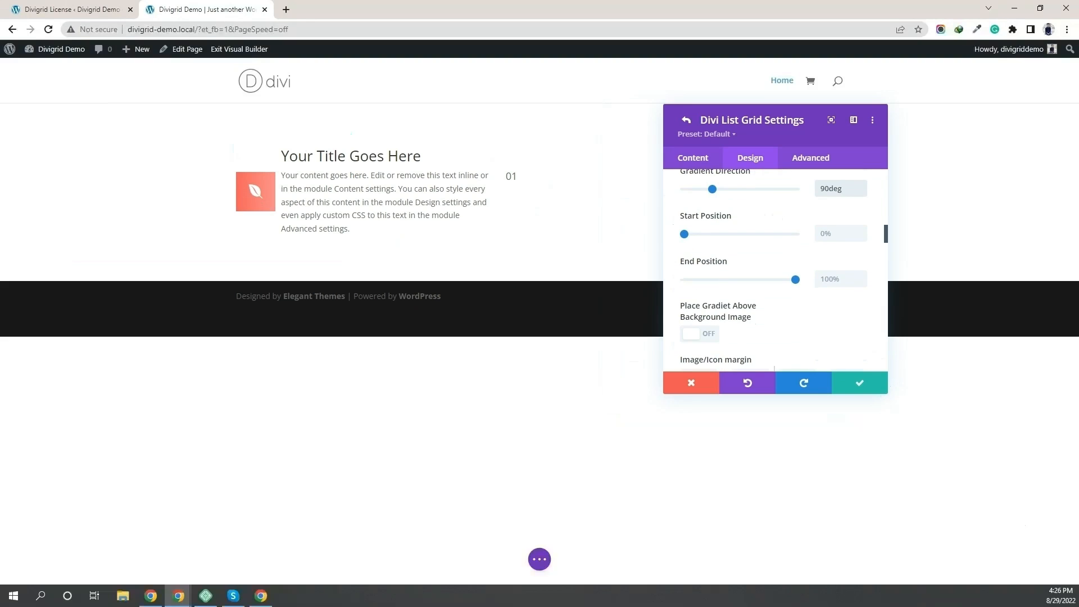
{"action": "scroll", "coordinate": [730, 275], "scroll_direction": "up", "scroll_amount": 1}
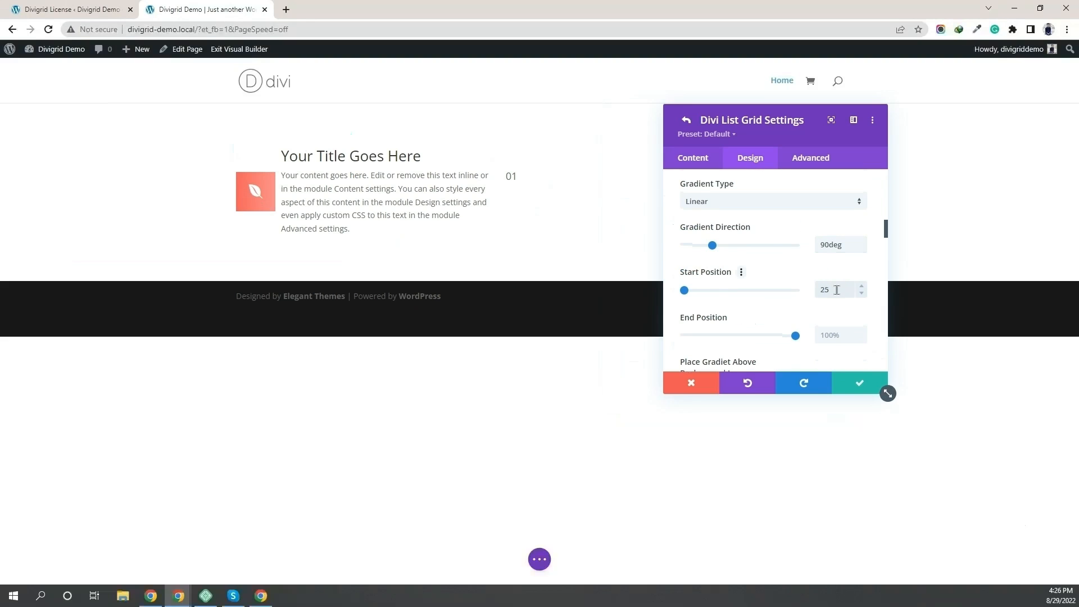
{"action": "scroll", "coordinate": [692, 262], "scroll_direction": "down", "scroll_amount": 2}
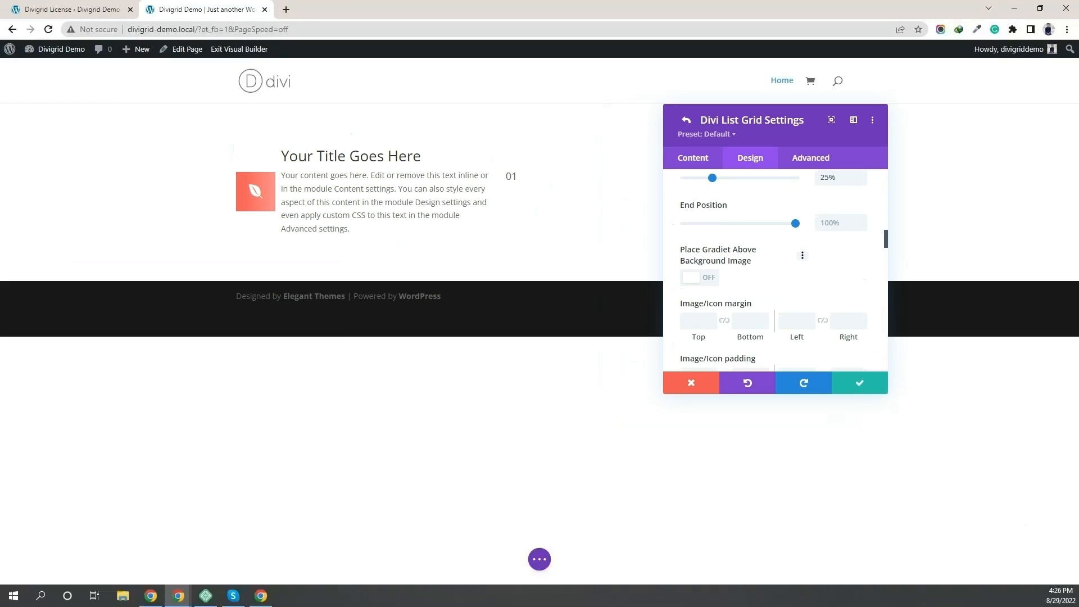
Delete the item's content text from "You can also style every aspect" through to the end.
{"action": "scroll", "coordinate": [783, 259], "scroll_direction": "down", "scroll_amount": 10}
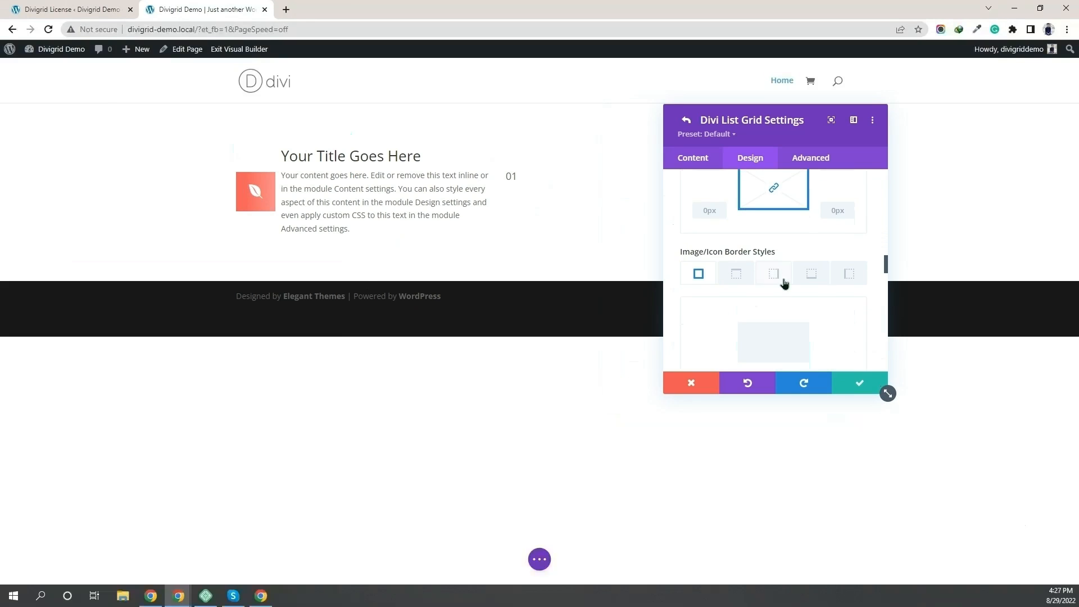
{"action": "scroll", "coordinate": [777, 287], "scroll_direction": "down", "scroll_amount": 1}
{"action": "left_click", "coordinate": [693, 158]}
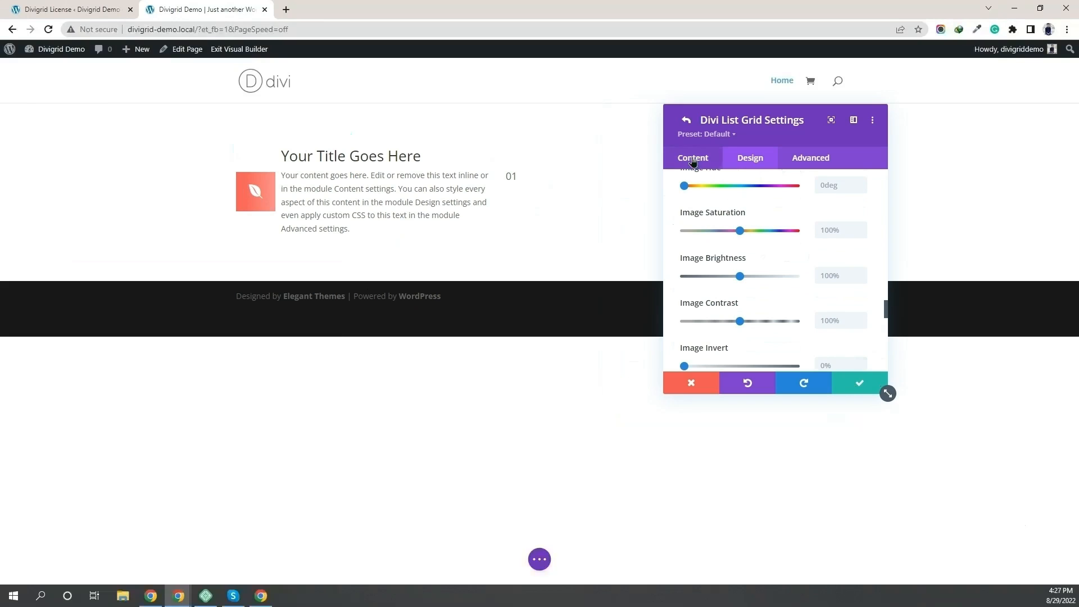
{"action": "left_click", "coordinate": [715, 209]}
{"action": "left_click_drag", "start_coordinate": [721, 288], "coordinate": [854, 332]}
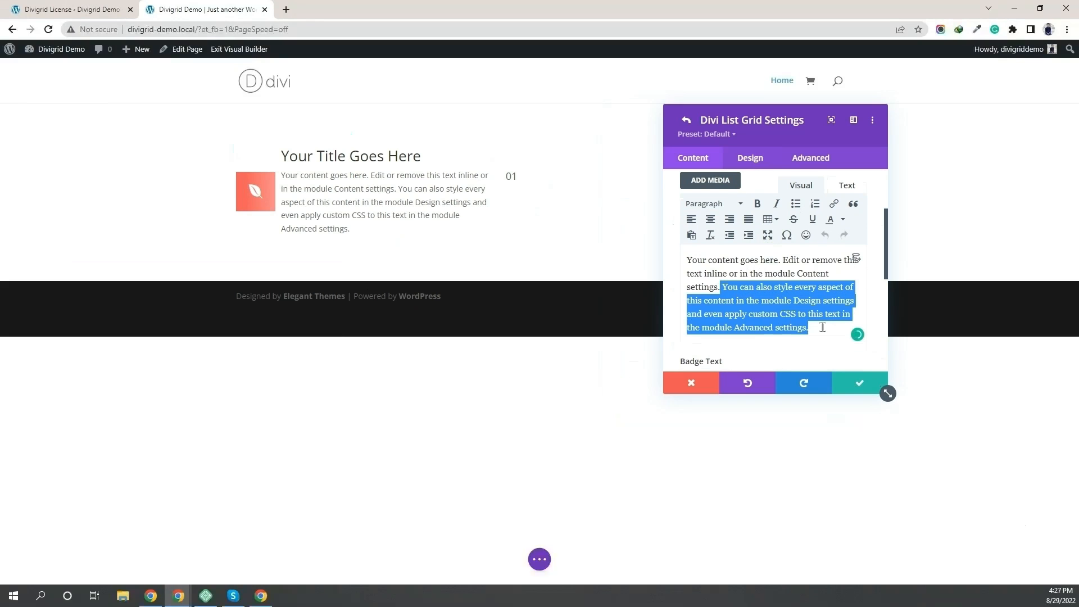
{"action": "key", "text": "BackSpace"}
{"action": "scroll", "coordinate": [724, 236], "scroll_direction": "up", "scroll_amount": 5}
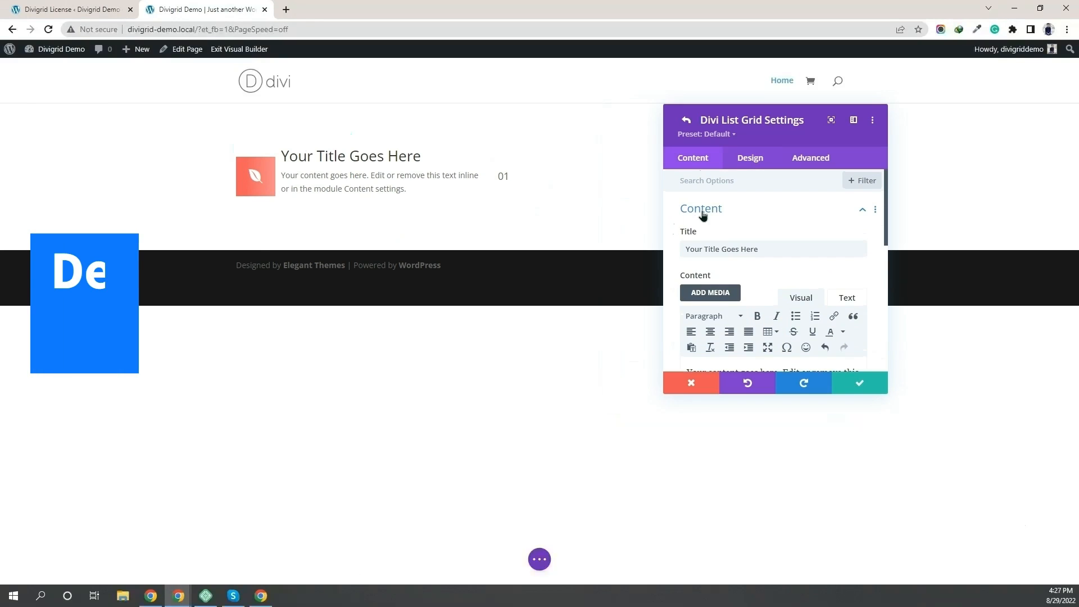
Set the badge font weight to Semibold.
{"action": "left_click", "coordinate": [750, 158]}
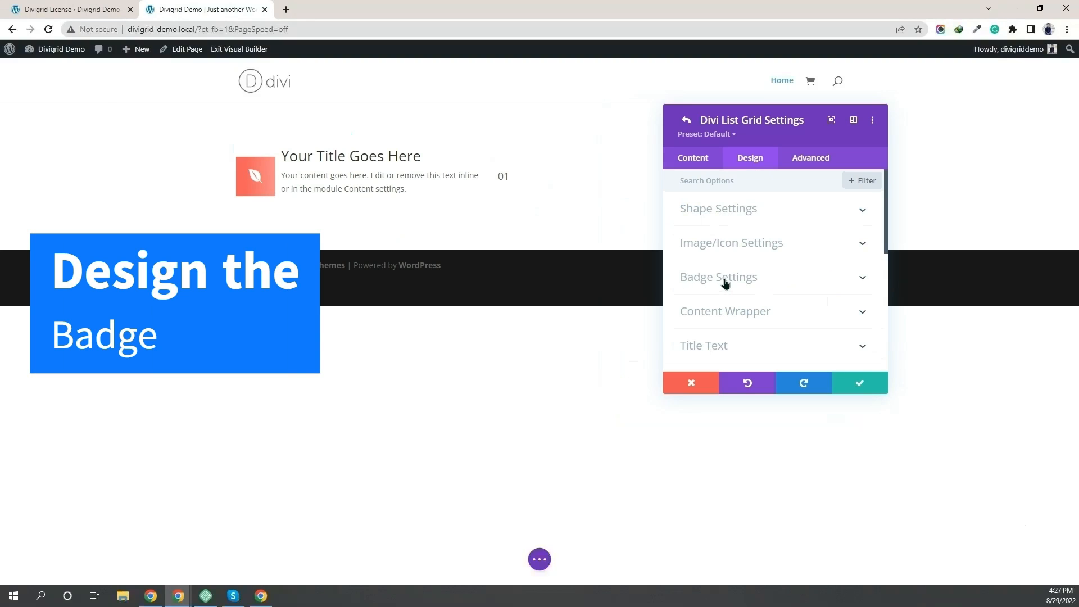
{"action": "left_click", "coordinate": [725, 278]}
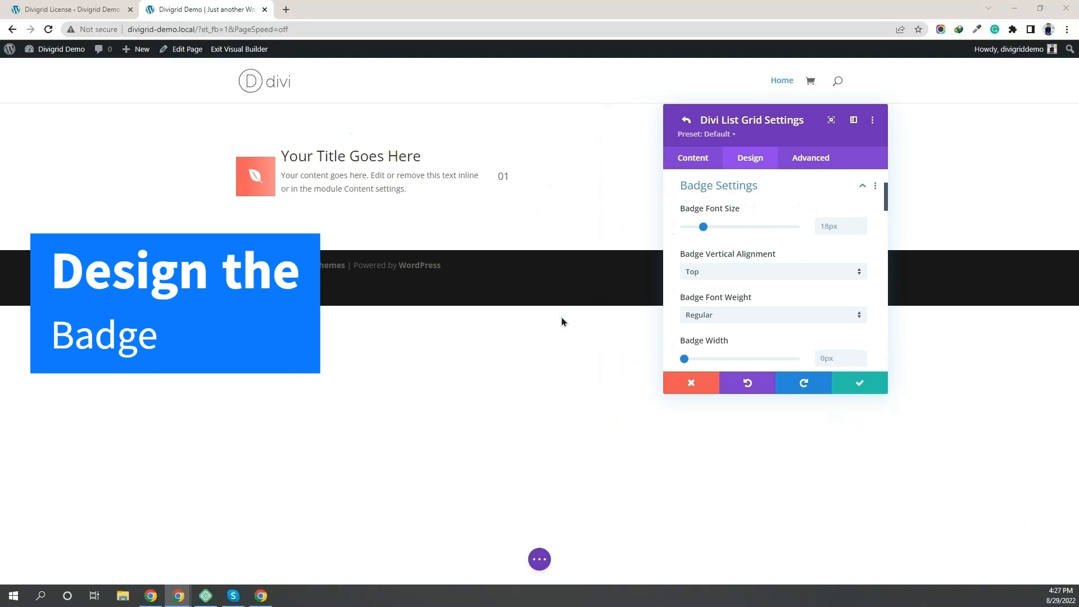
{"action": "scroll", "coordinate": [772, 270], "scroll_direction": "down", "scroll_amount": 1}
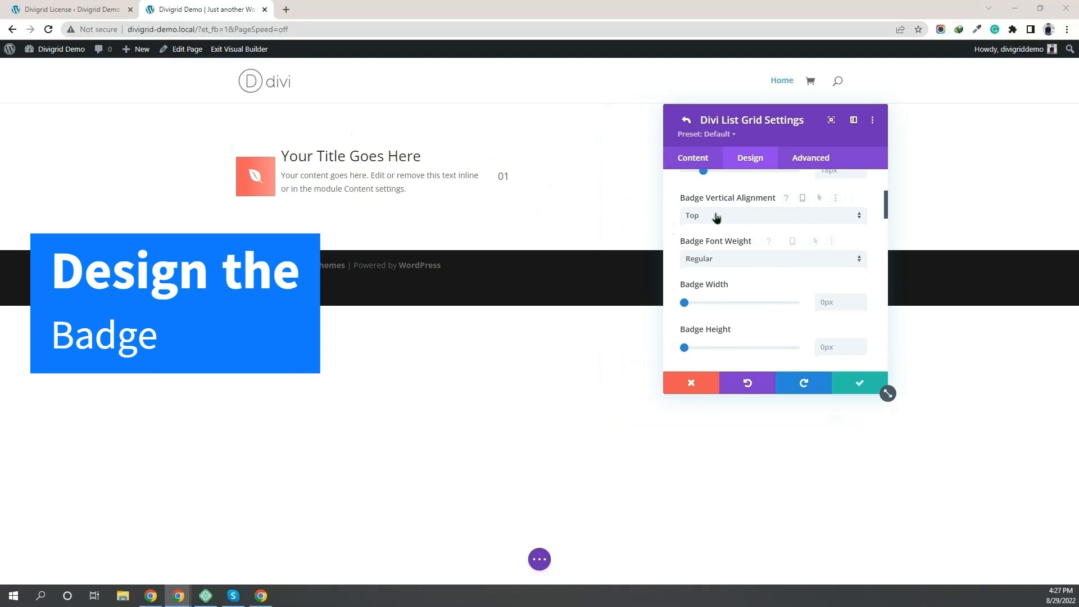
{"action": "left_click", "coordinate": [746, 258]}
{"action": "left_click", "coordinate": [725, 288]}
{"action": "scroll", "coordinate": [830, 261], "scroll_direction": "down", "scroll_amount": 1}
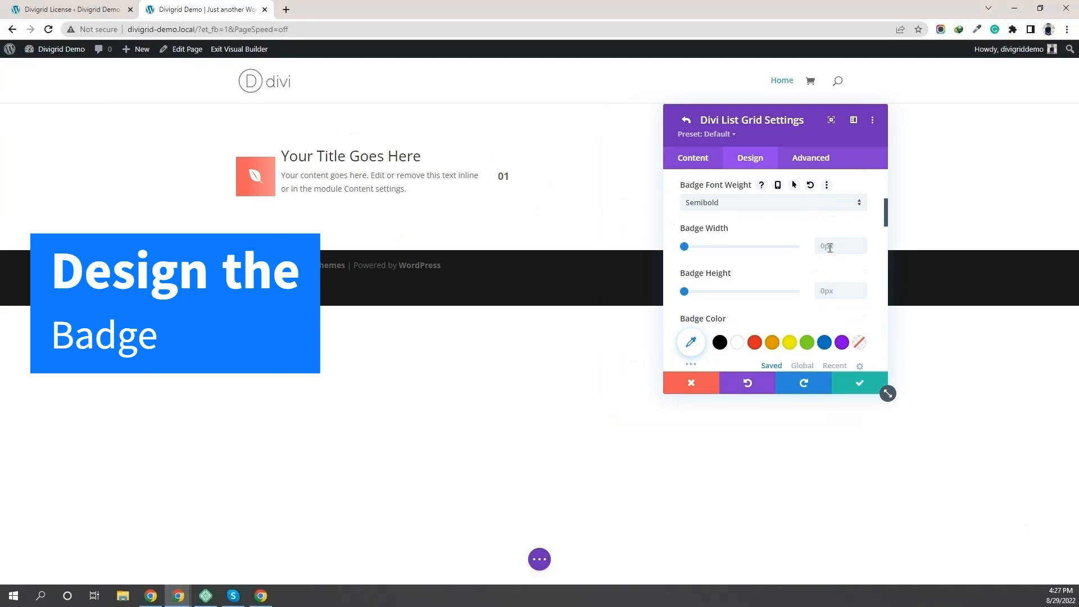
Set the badge width to 70px and the badge height to 50px.
{"action": "left_click", "coordinate": [832, 246]}
{"action": "type", "text": "70"}
{"action": "left_click", "coordinate": [834, 297]}
{"action": "type", "text": "50"}
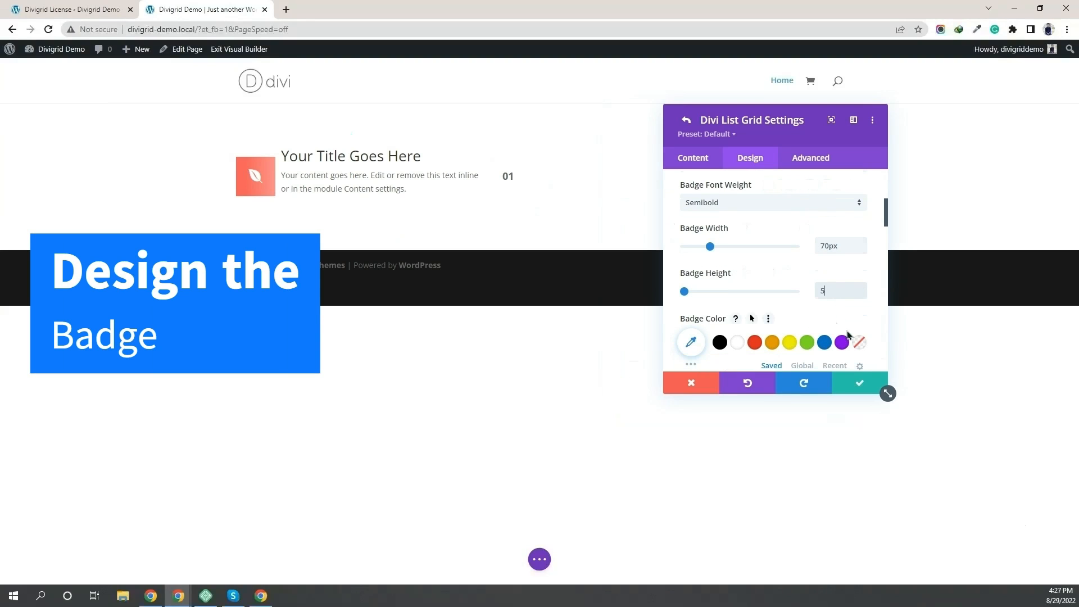
Make the badge color white (#ffffff) and turn on a gradient background for the badge.
{"action": "scroll", "coordinate": [787, 275], "scroll_direction": "down", "scroll_amount": 2}
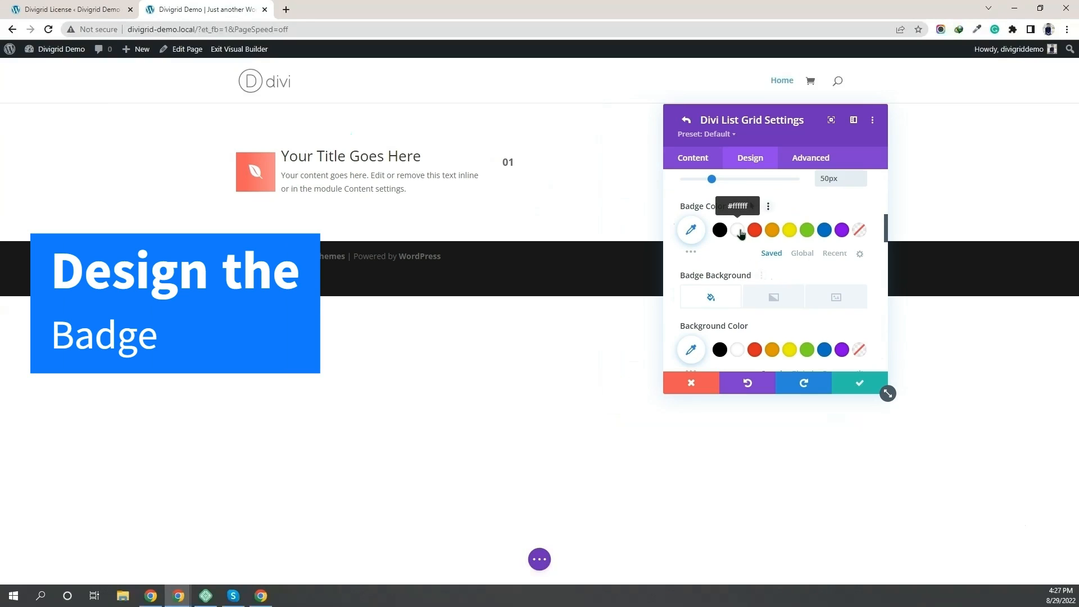
{"action": "scroll", "coordinate": [747, 236], "scroll_direction": "down", "scroll_amount": 1}
{"action": "left_click", "coordinate": [773, 241]}
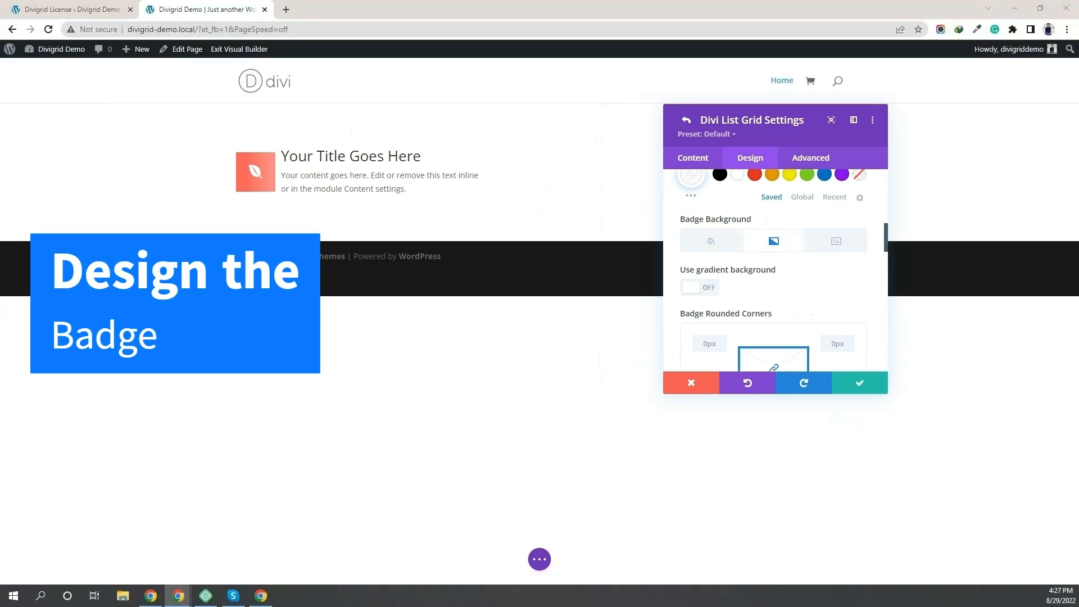
{"action": "left_click", "coordinate": [698, 287]}
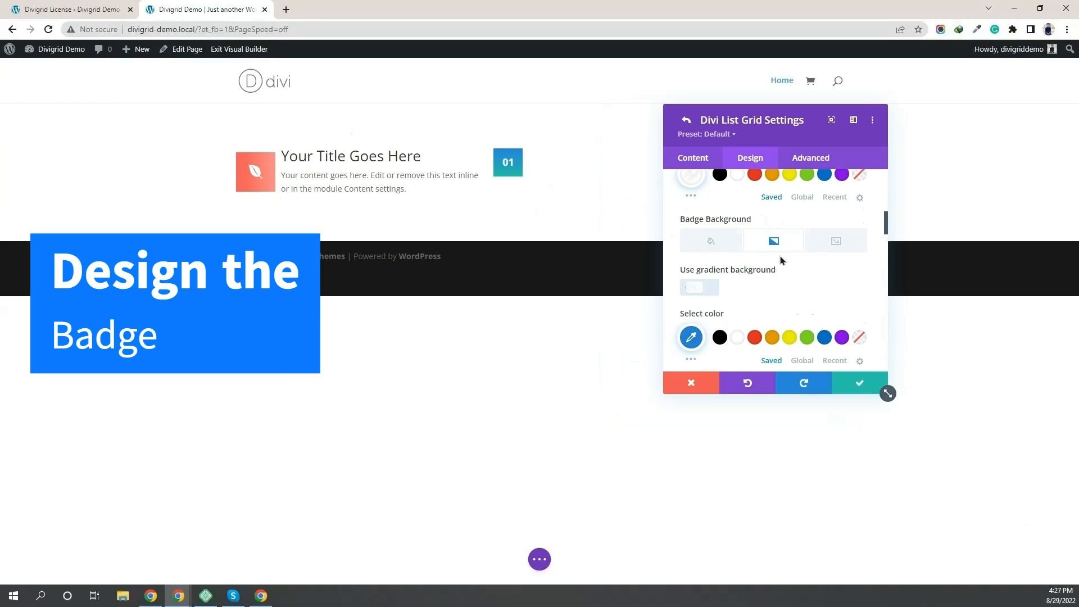
Set the badge gradient's first color to coral red and its second color to a lighter salmon.
{"action": "scroll", "coordinate": [697, 270], "scroll_direction": "down", "scroll_amount": 2}
{"action": "left_click", "coordinate": [691, 224]}
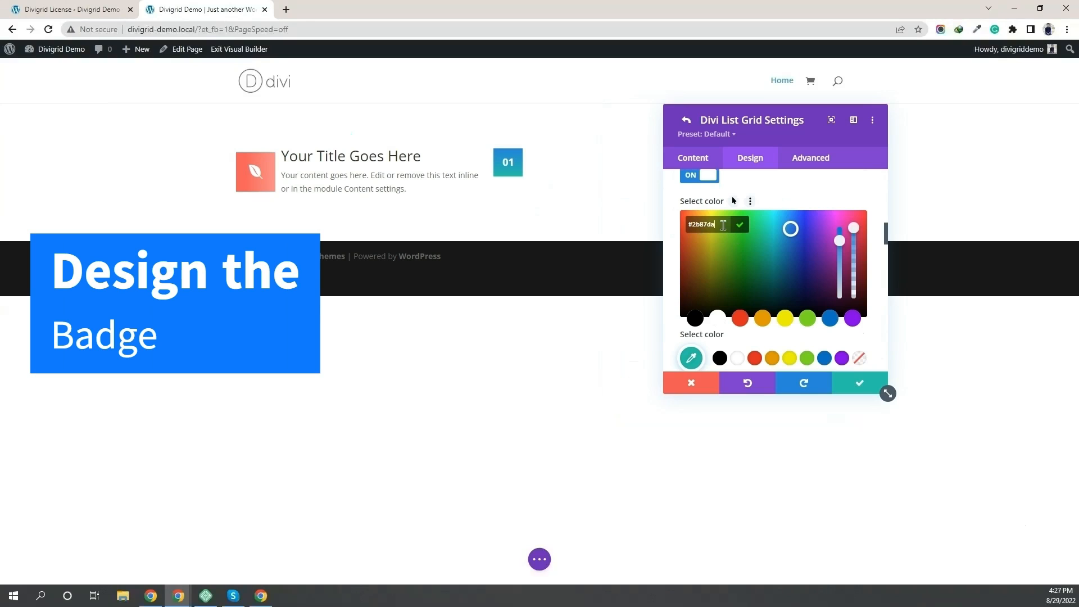
{"action": "left_click", "coordinate": [671, 228]}
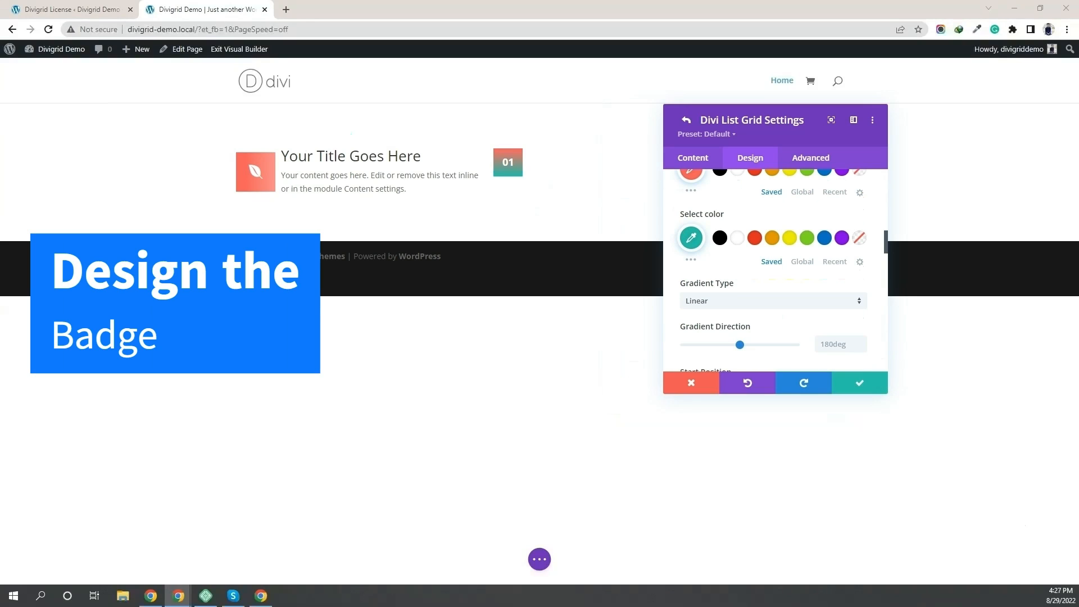
{"action": "left_click", "coordinate": [692, 237]}
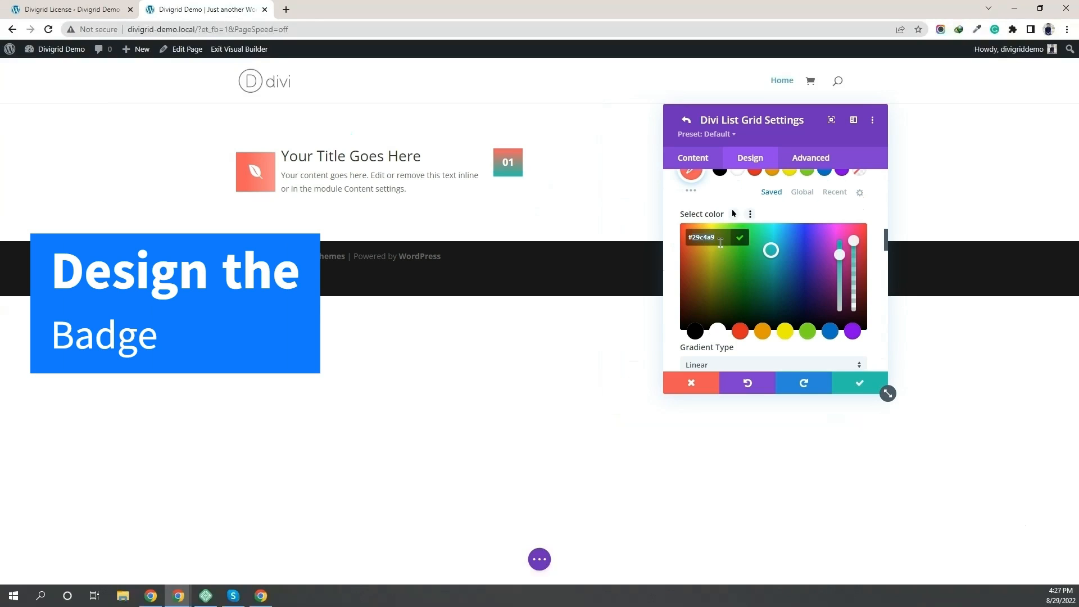
{"action": "left_click", "coordinate": [673, 254]}
Set the badge gradient's direction to 90deg and its start position to 25.
{"action": "scroll", "coordinate": [870, 239], "scroll_direction": "down", "scroll_amount": 2}
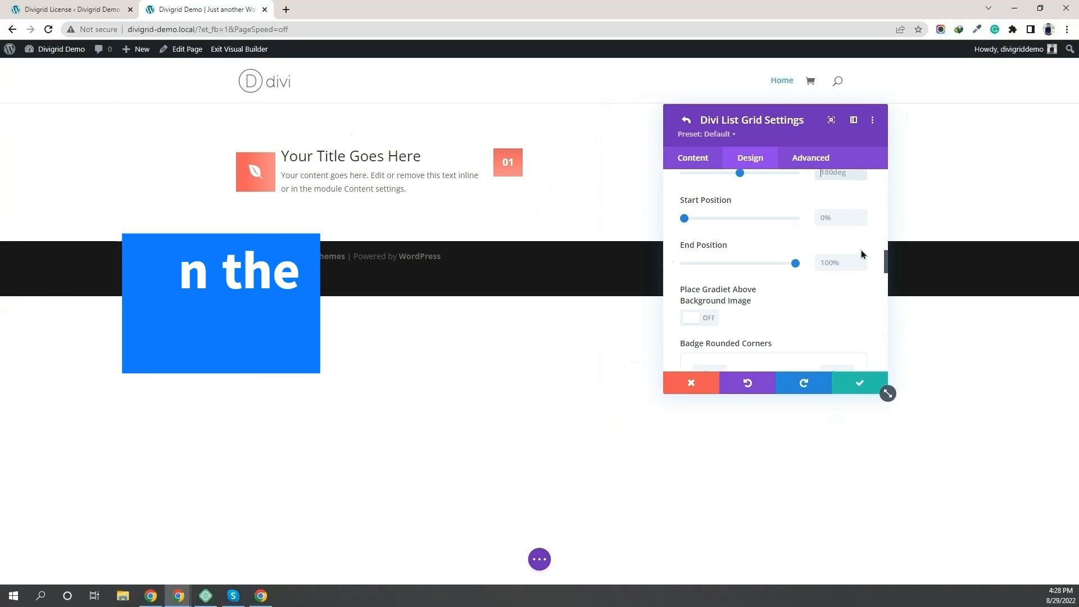
{"action": "scroll", "coordinate": [860, 255], "scroll_direction": "up", "scroll_amount": 2}
{"action": "left_click", "coordinate": [836, 285]}
{"action": "type", "text": "90"}
{"action": "left_click", "coordinate": [838, 331]}
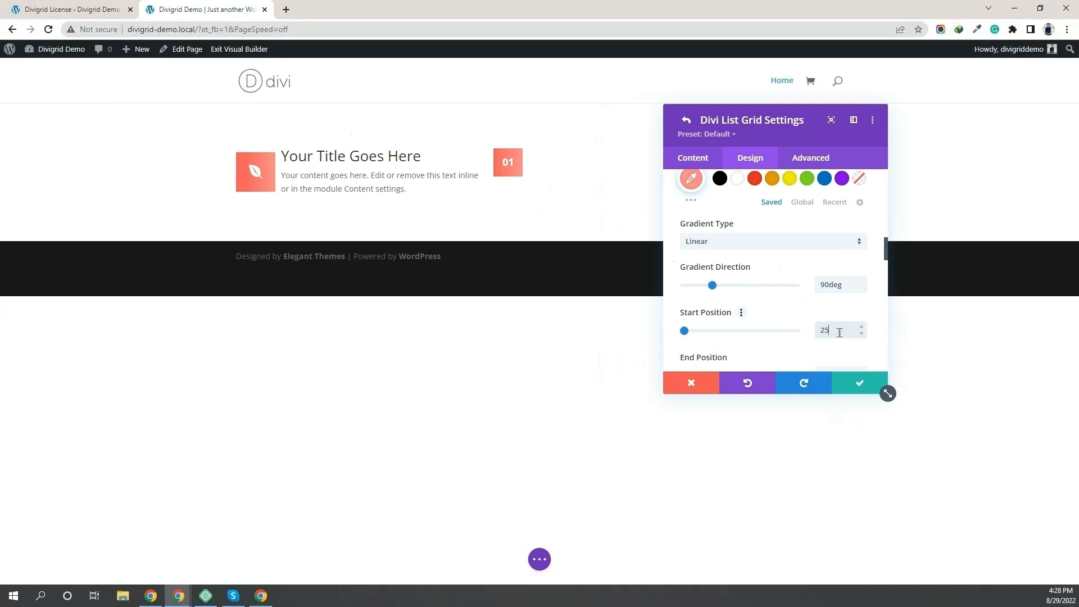
Enter 25 as the badge gradient's start position and save the list item's settings.
{"action": "type", "text": "25"}
{"action": "scroll", "coordinate": [672, 265], "scroll_direction": "down", "scroll_amount": 5}
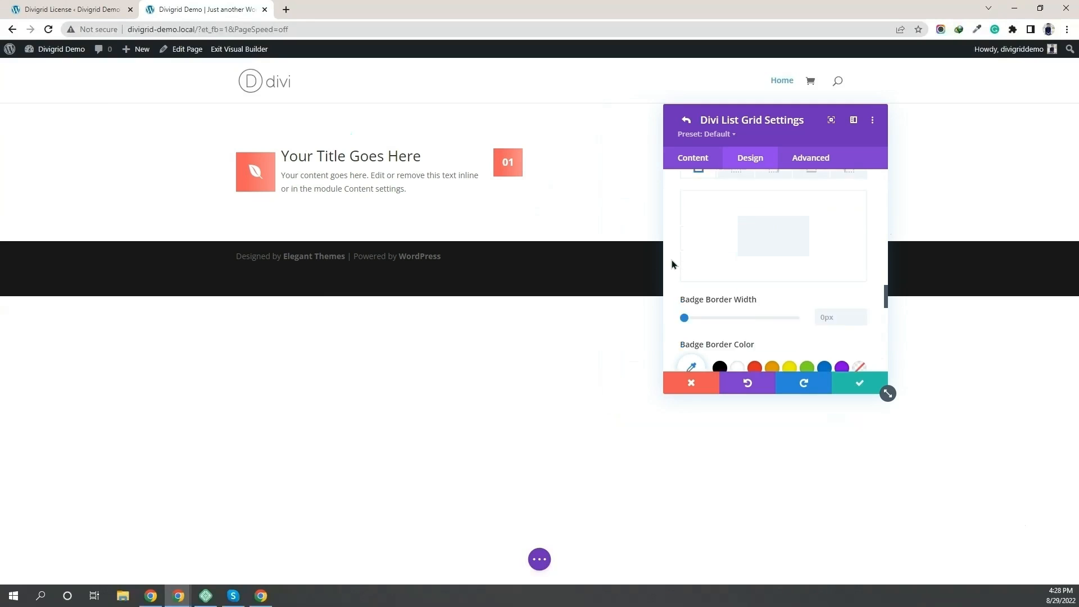
{"action": "left_click", "coordinate": [853, 382]}
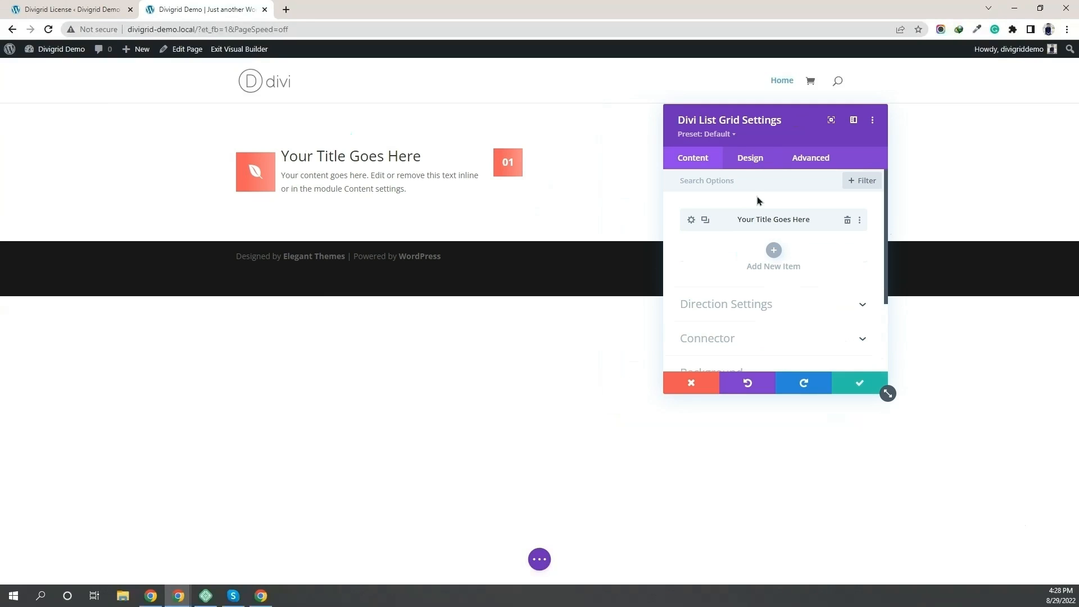
Set the module's title font to Roboto Slab with a Semi Bold weight.
{"action": "left_click", "coordinate": [751, 160]}
{"action": "scroll", "coordinate": [778, 264], "scroll_direction": "down", "scroll_amount": 3}
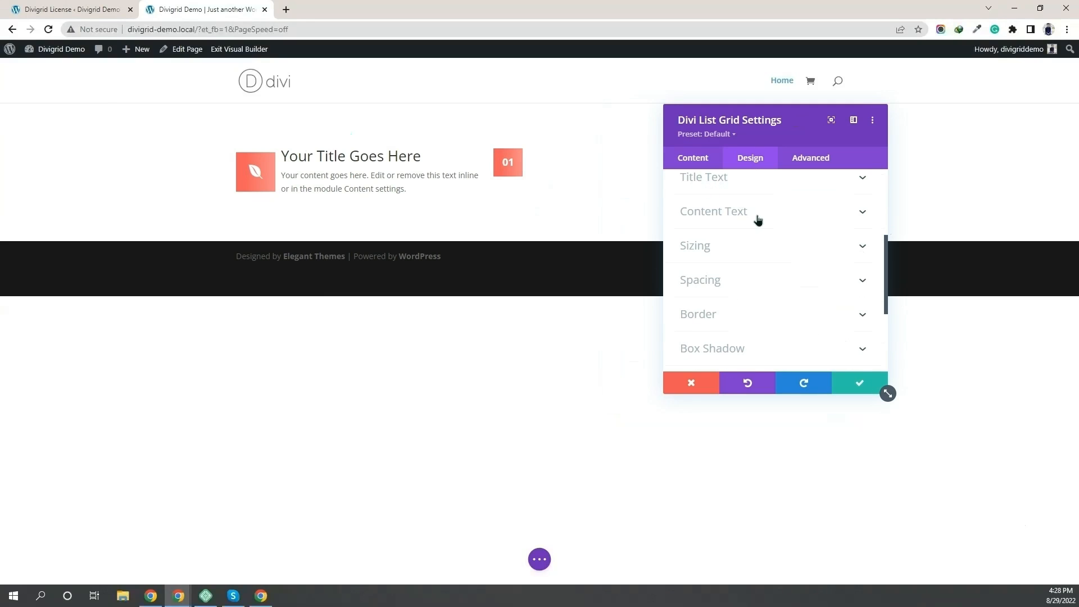
{"action": "scroll", "coordinate": [730, 230], "scroll_direction": "up", "scroll_amount": 1}
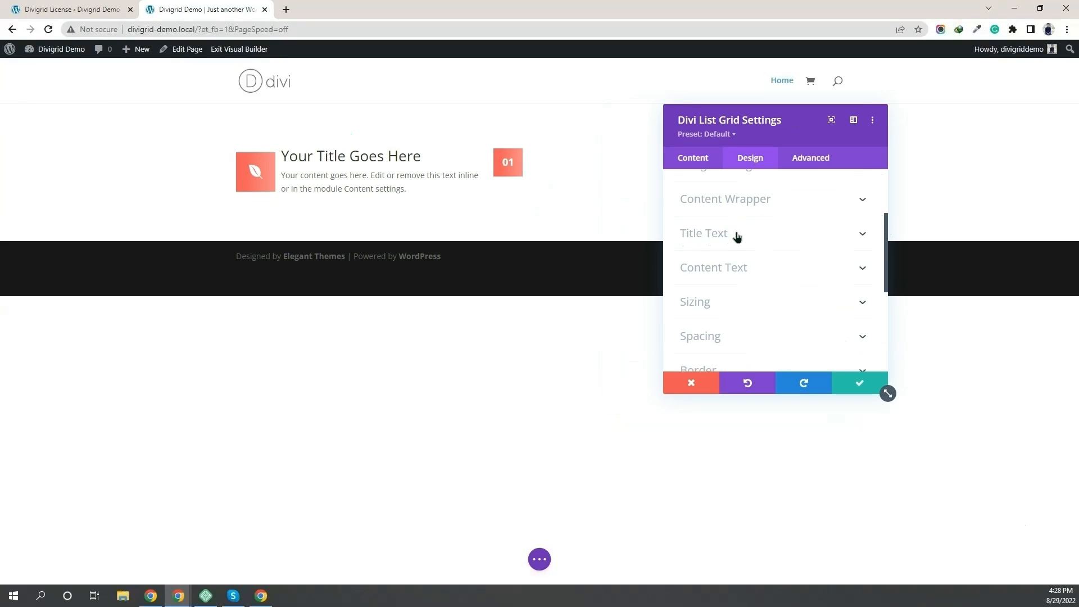
{"action": "left_click", "coordinate": [737, 236]}
{"action": "scroll", "coordinate": [732, 269], "scroll_direction": "down", "scroll_amount": 1}
{"action": "left_click", "coordinate": [732, 291]}
{"action": "type", "text": "rob"}
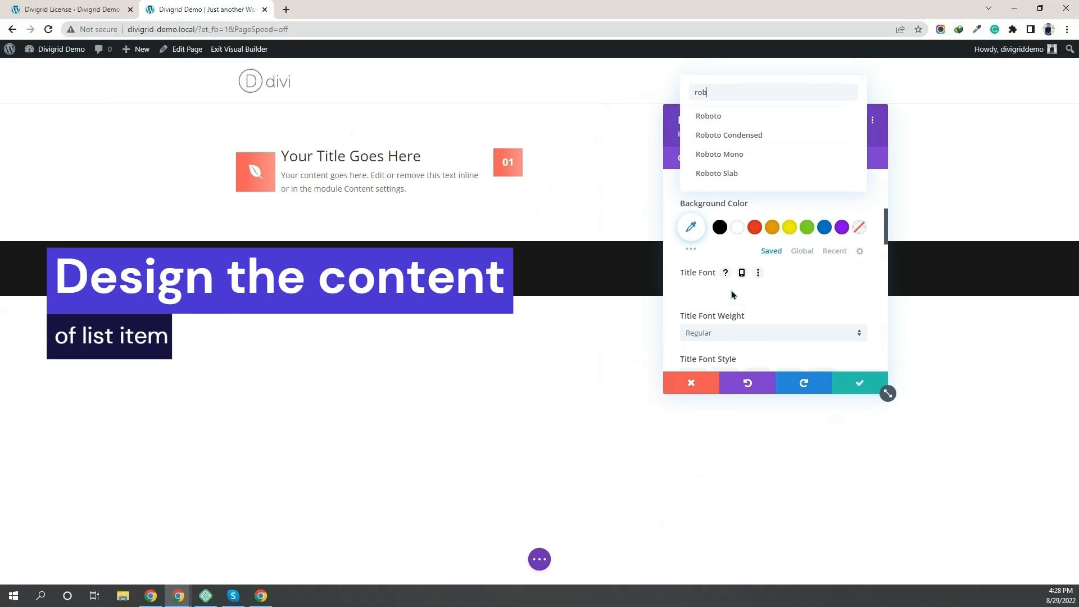
{"action": "type", "text": "o"}
{"action": "left_click", "coordinate": [731, 176]}
{"action": "scroll", "coordinate": [719, 281], "scroll_direction": "down", "scroll_amount": 1}
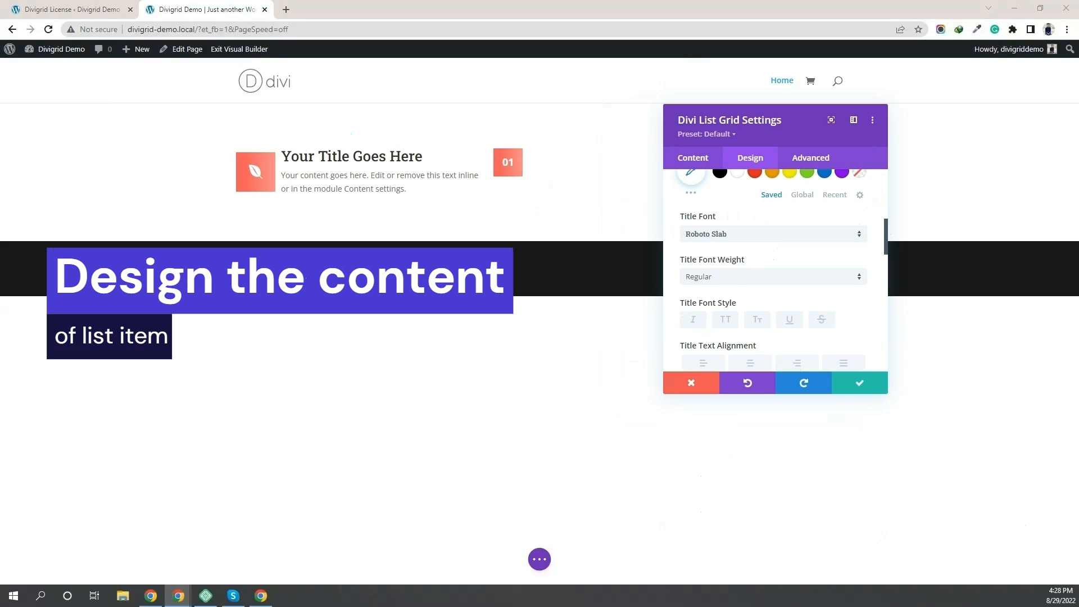
{"action": "left_click", "coordinate": [710, 281]}
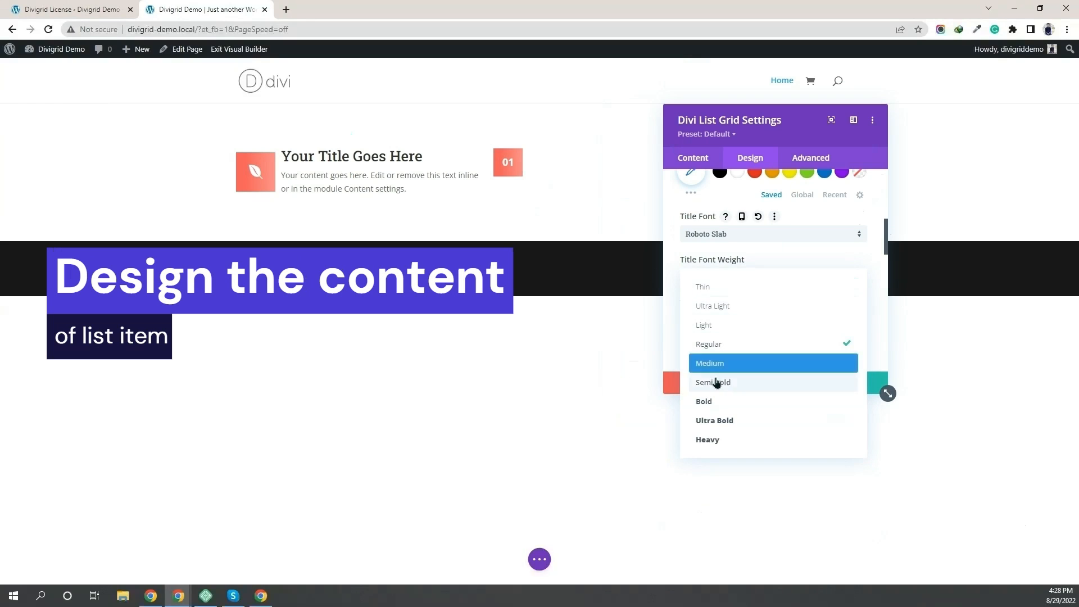
{"action": "left_click", "coordinate": [715, 381]}
Set the title text size to 22px and the title text color to black.
{"action": "scroll", "coordinate": [764, 261], "scroll_direction": "down", "scroll_amount": 3}
{"action": "left_click", "coordinate": [820, 307]}
{"action": "type", "text": "22px"}
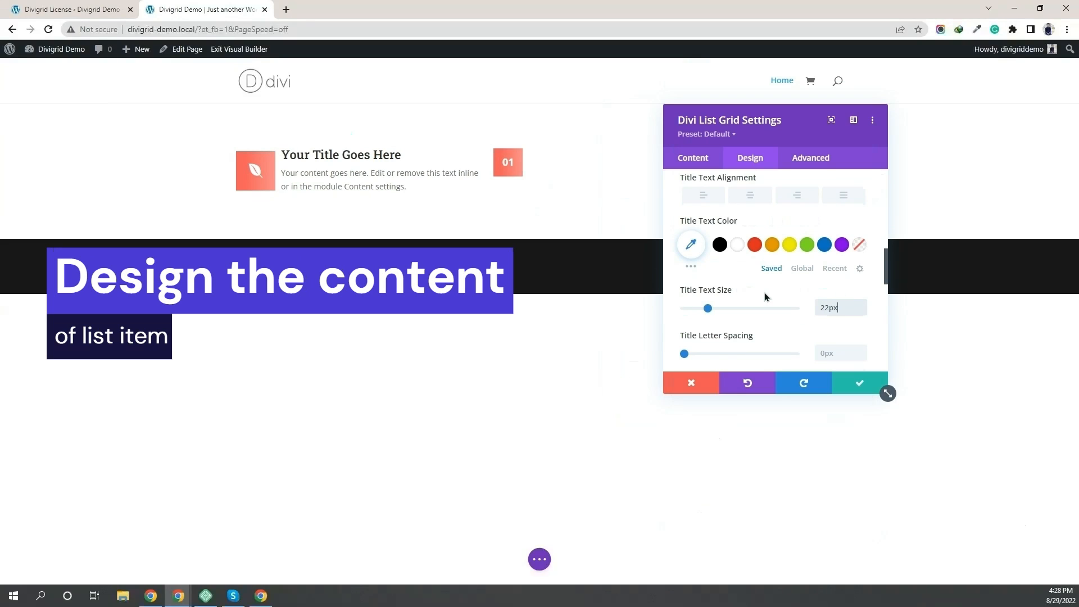
{"action": "left_click", "coordinate": [719, 245]}
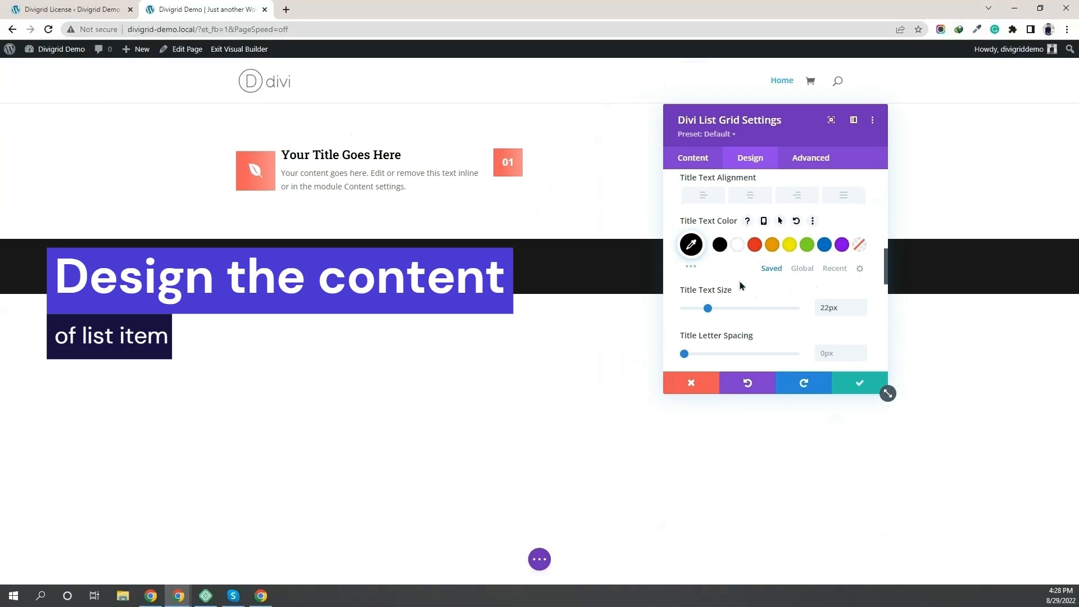
Set the title line height to 1.3em and close the title text settings.
{"action": "scroll", "coordinate": [740, 282], "scroll_direction": "down", "scroll_amount": 1}
{"action": "scroll", "coordinate": [742, 286], "scroll_direction": "down", "scroll_amount": 3}
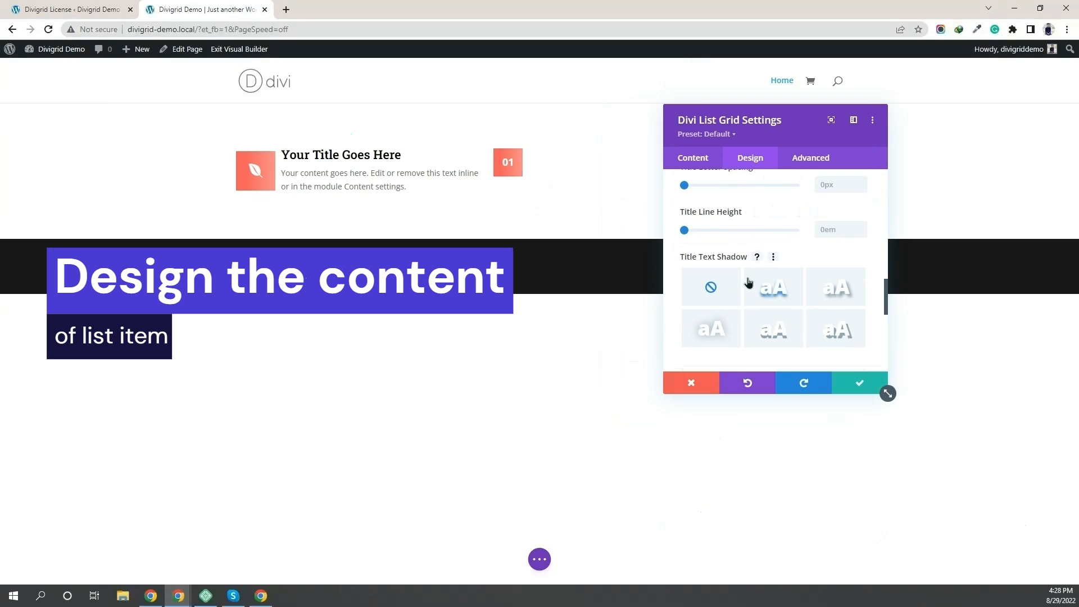
{"action": "left_click", "coordinate": [833, 230]}
{"action": "type", "text": "1.3em"}
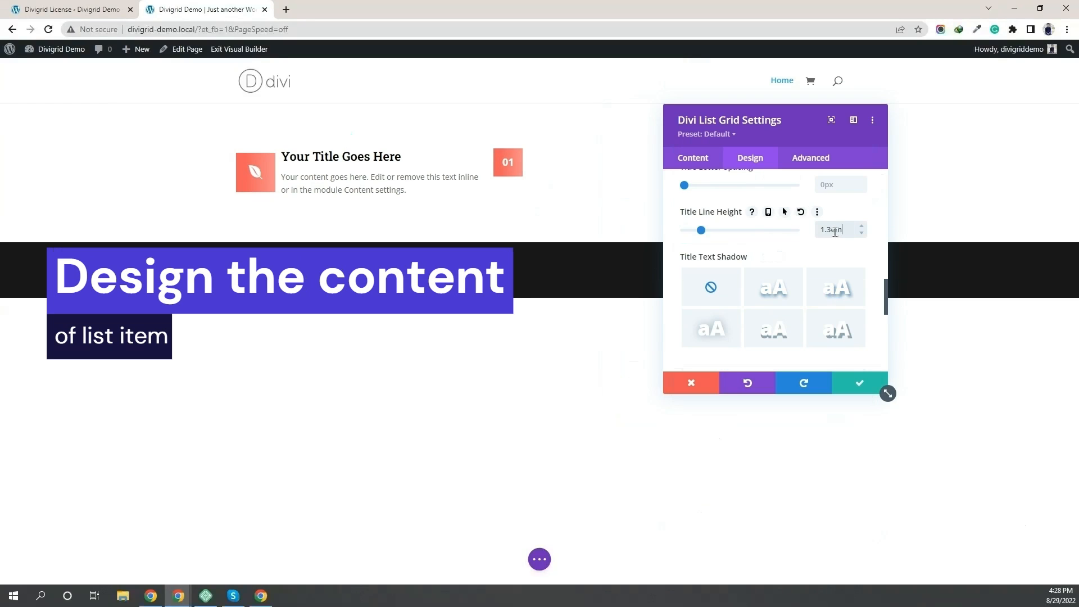
{"action": "scroll", "coordinate": [765, 238], "scroll_direction": "down", "scroll_amount": 2}
{"action": "scroll", "coordinate": [764, 238], "scroll_direction": "up", "scroll_amount": 10}
{"action": "left_click", "coordinate": [730, 293]}
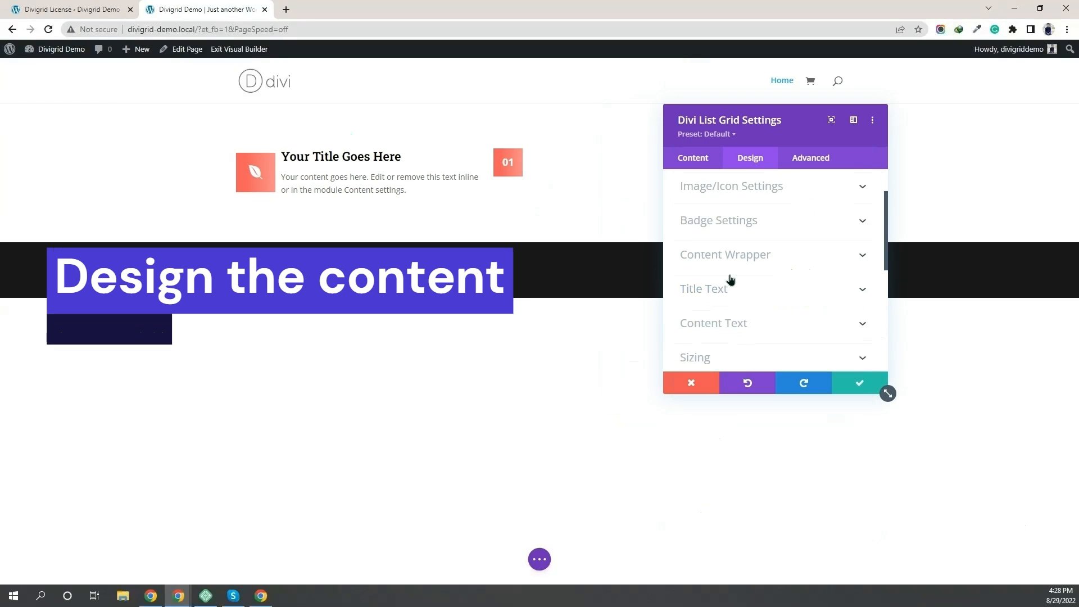
Set the content text font to Poppins with a Light weight.
{"action": "scroll", "coordinate": [725, 279], "scroll_direction": "down", "scroll_amount": 1}
{"action": "left_click", "coordinate": [722, 275]}
{"action": "scroll", "coordinate": [736, 248], "scroll_direction": "down", "scroll_amount": 3}
{"action": "left_click", "coordinate": [730, 235]}
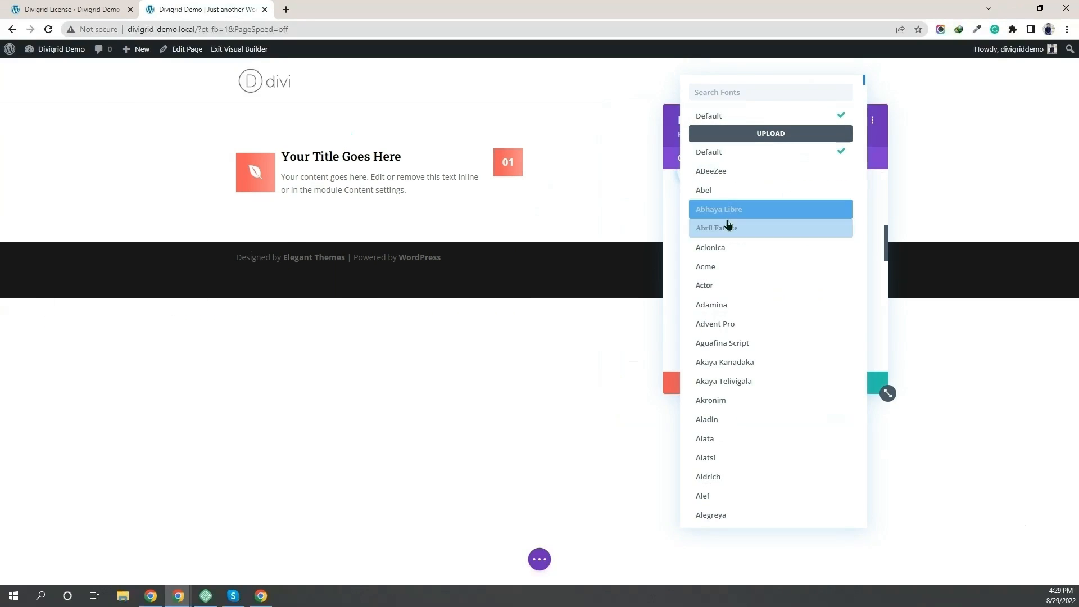
{"action": "type", "text": "pop"}
{"action": "left_click", "coordinate": [725, 135]}
{"action": "left_click", "coordinate": [723, 278]}
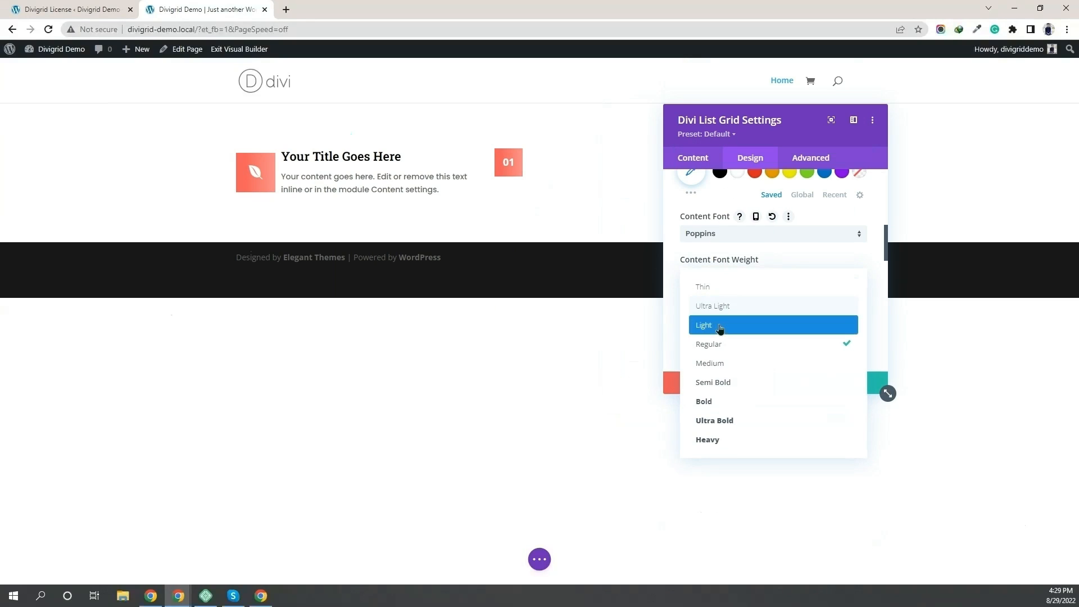
{"action": "left_click", "coordinate": [712, 324]}
Make the content text black and set its size to 16px.
{"action": "scroll", "coordinate": [763, 242], "scroll_direction": "down", "scroll_amount": 3}
{"action": "left_click", "coordinate": [719, 245]}
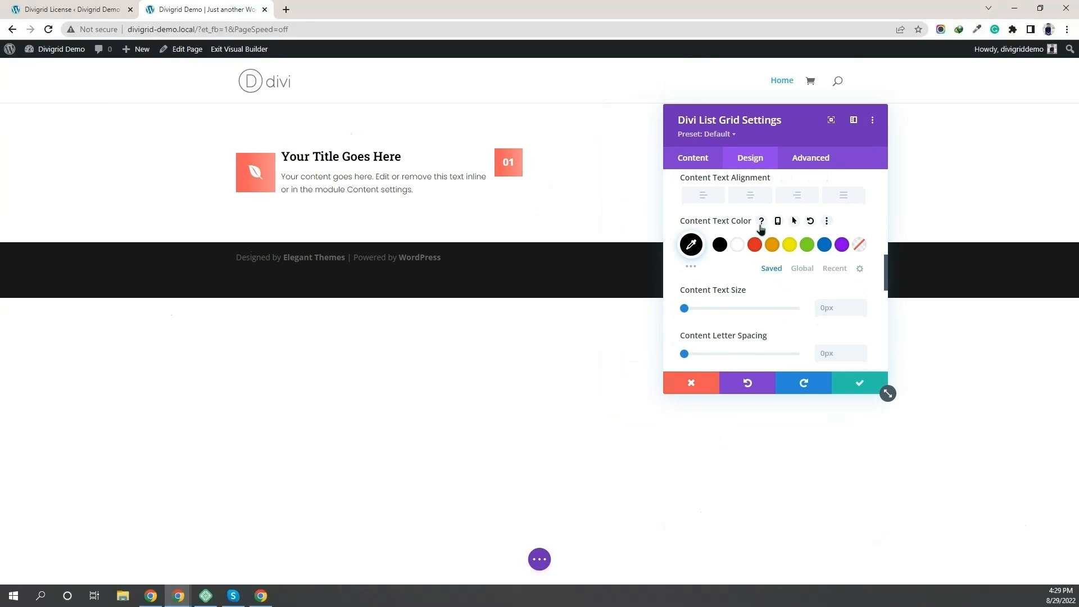
{"action": "scroll", "coordinate": [761, 236], "scroll_direction": "down", "scroll_amount": 1}
{"action": "left_click", "coordinate": [834, 251]}
{"action": "type", "text": "16"}
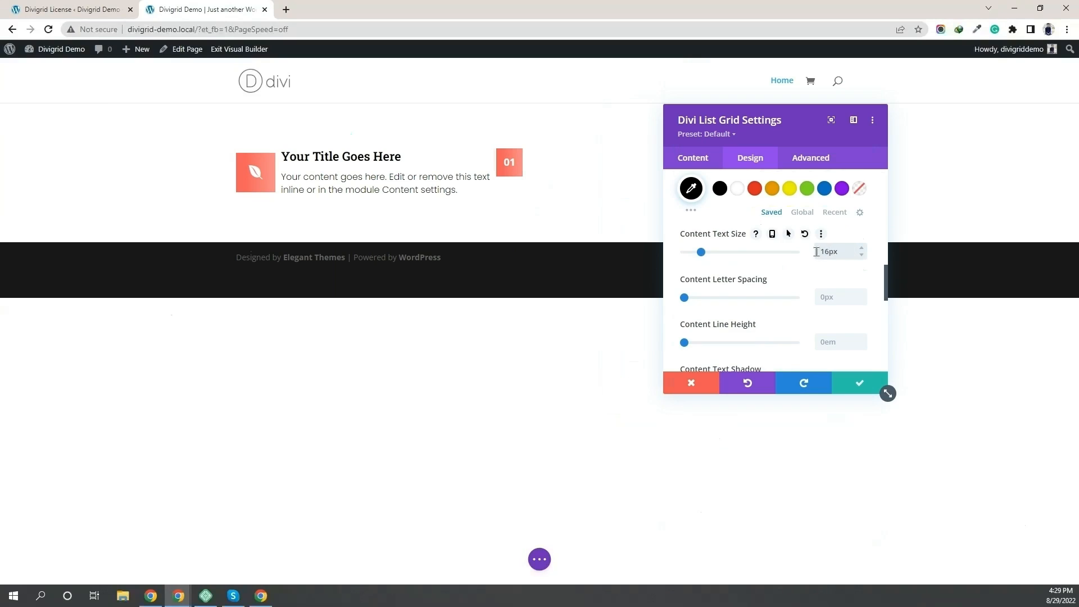
Set the content line height to 1.8em.
{"action": "scroll", "coordinate": [826, 241], "scroll_direction": "down", "scroll_amount": 2}
{"action": "left_click", "coordinate": [836, 230]}
{"action": "type", "text": "1em8"}
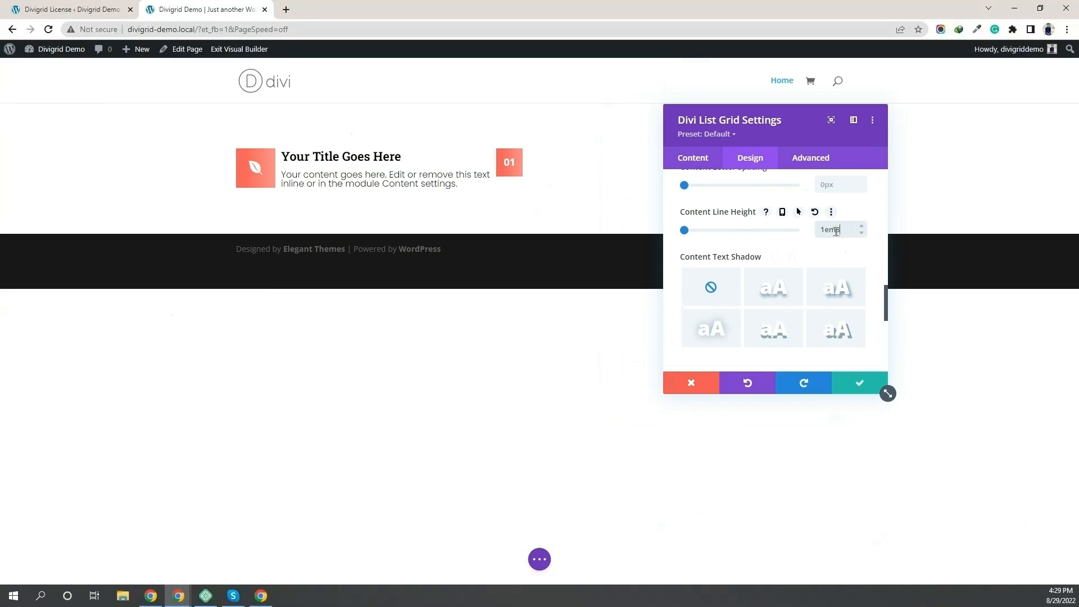
{"action": "left_click_drag", "start_coordinate": [835, 230], "coordinate": [790, 230]}
{"action": "type", "text": "1.8em"}
{"action": "scroll", "coordinate": [784, 247], "scroll_direction": "up", "scroll_amount": 7}
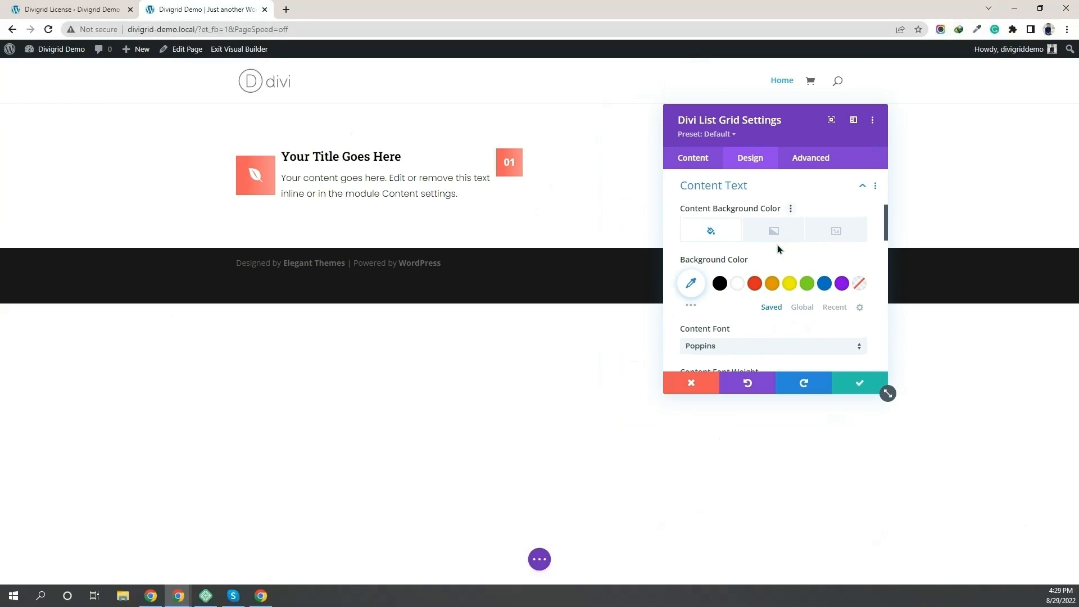
Apply the first box shadow preset, with an even shadow on all sides, to the ListGrid items.
{"action": "scroll", "coordinate": [773, 247], "scroll_direction": "up", "scroll_amount": 2}
{"action": "left_click", "coordinate": [697, 156]}
{"action": "left_click", "coordinate": [750, 157]}
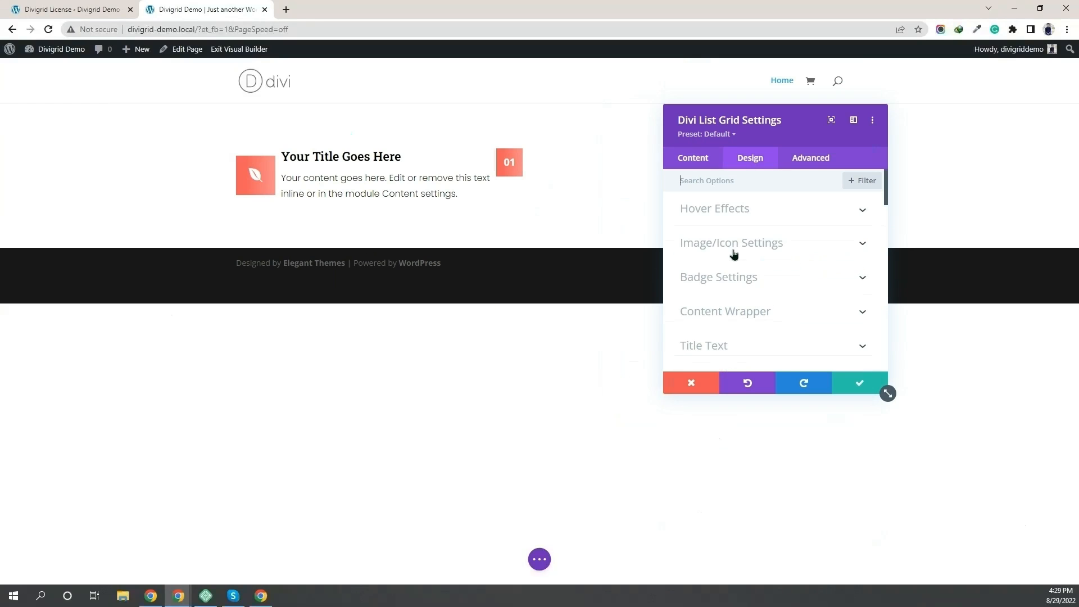
{"action": "scroll", "coordinate": [733, 280], "scroll_direction": "down", "scroll_amount": 1}
{"action": "left_click", "coordinate": [731, 330]}
{"action": "scroll", "coordinate": [736, 292], "scroll_direction": "down", "scroll_amount": 4}
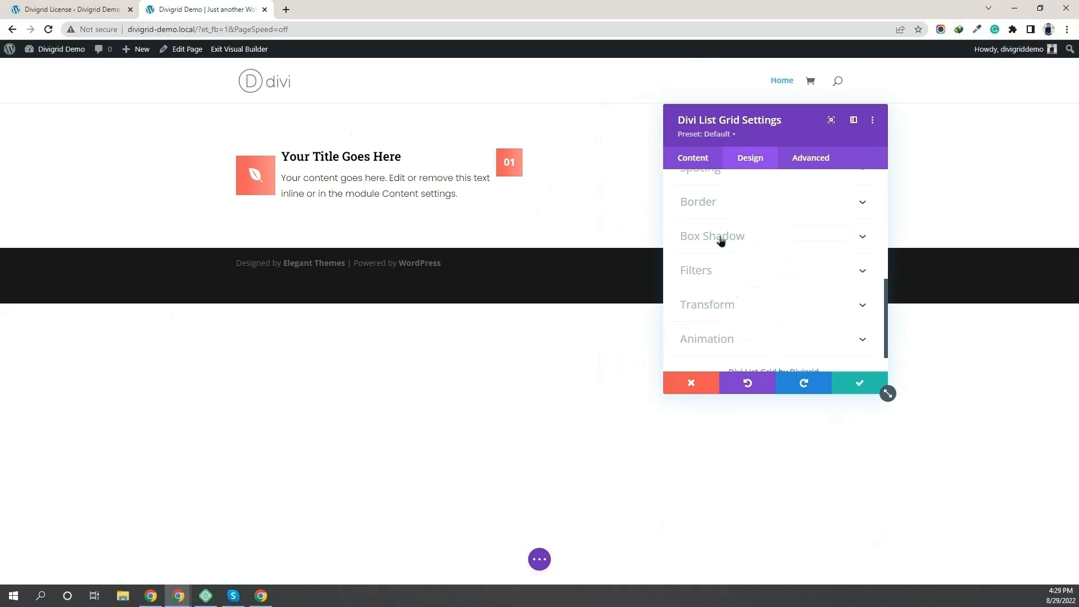
{"action": "left_click", "coordinate": [721, 240]}
{"action": "scroll", "coordinate": [681, 236], "scroll_direction": "down", "scroll_amount": 1}
{"action": "scroll", "coordinate": [750, 265], "scroll_direction": "down", "scroll_amount": 1}
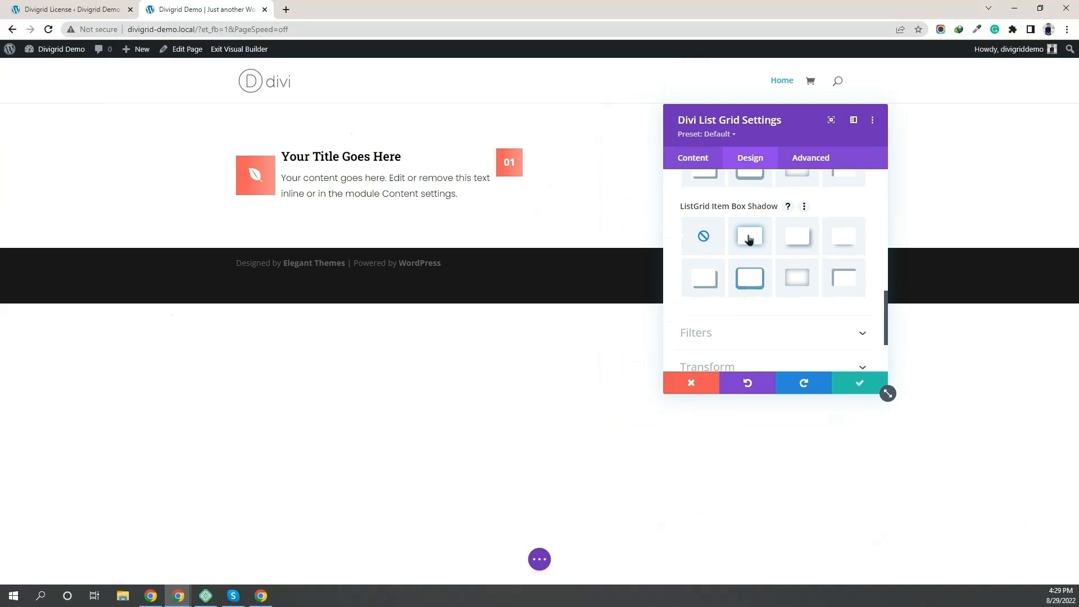
{"action": "left_click", "coordinate": [750, 236]}
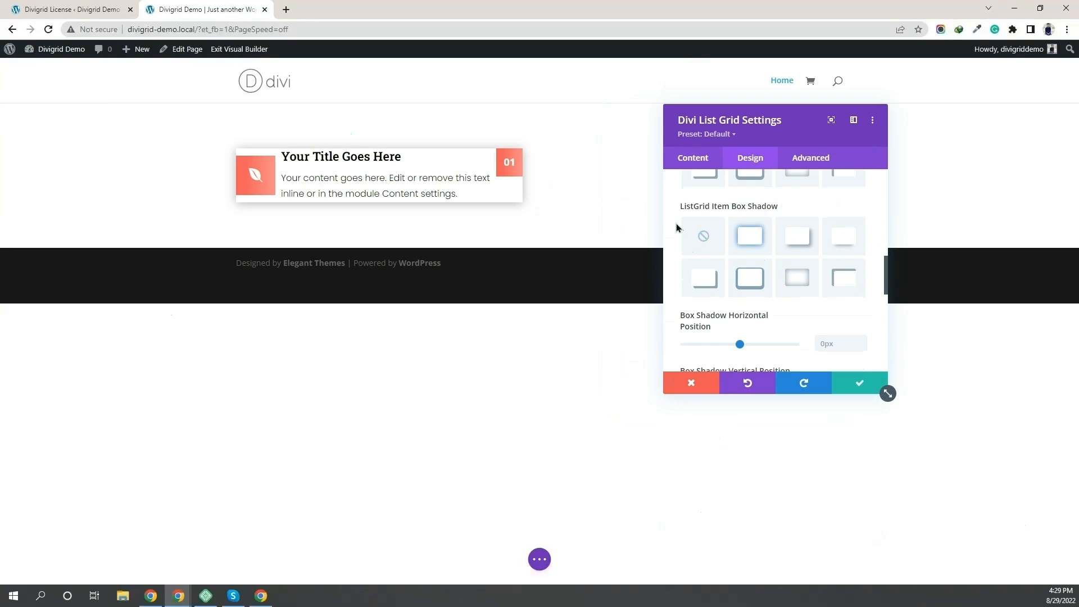
Set the ListGrid item padding to 10px on all four sides and save the module settings.
{"action": "scroll", "coordinate": [675, 223], "scroll_direction": "up", "scroll_amount": 4}
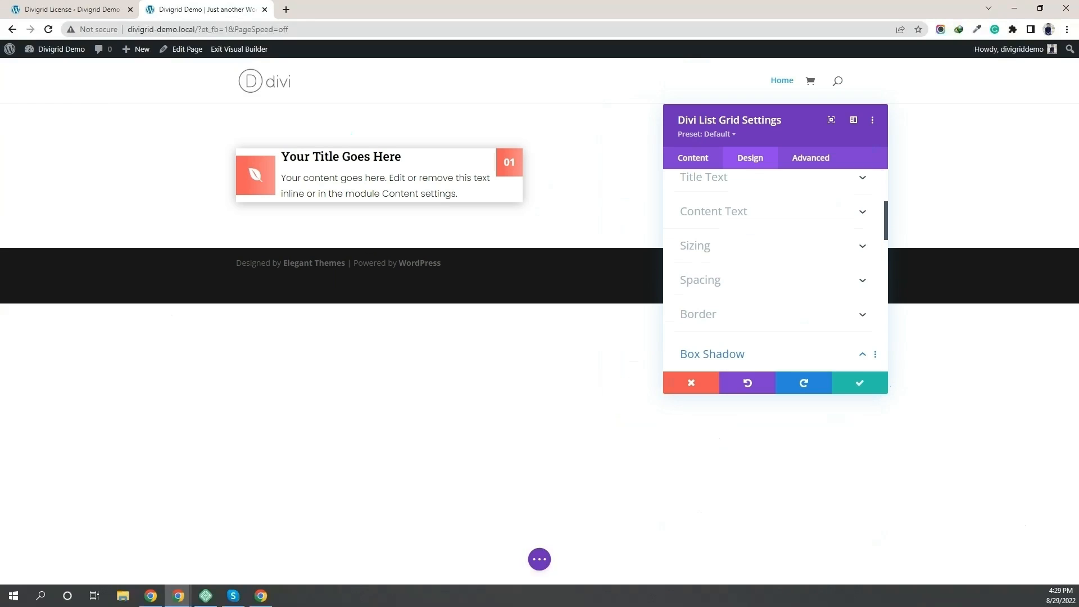
{"action": "scroll", "coordinate": [727, 234], "scroll_direction": "down", "scroll_amount": 1}
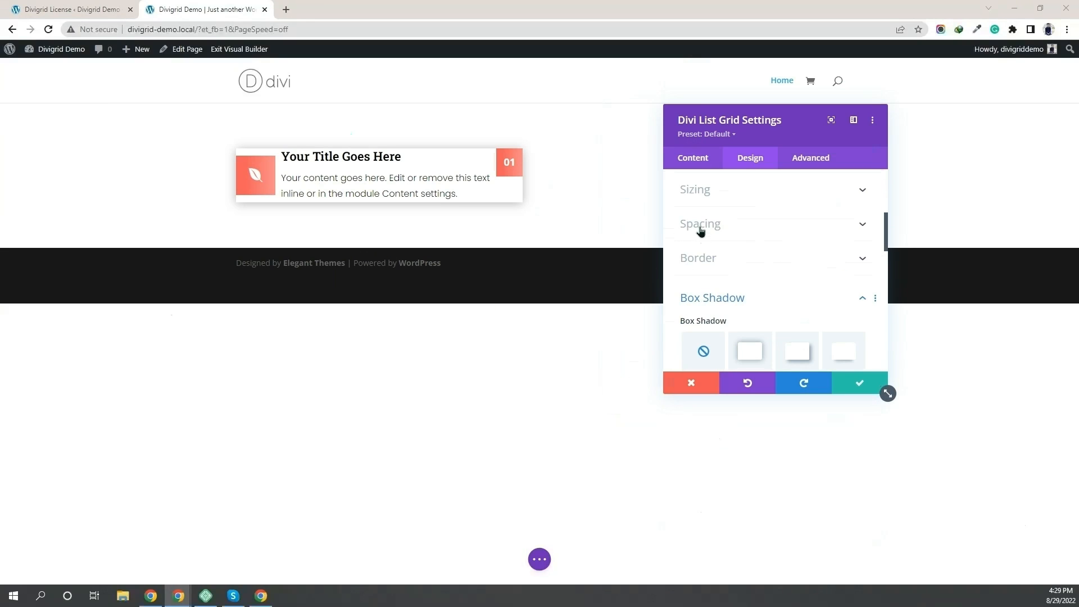
{"action": "left_click", "coordinate": [701, 225]}
{"action": "left_click", "coordinate": [699, 226]}
{"action": "type", "text": "10px"}
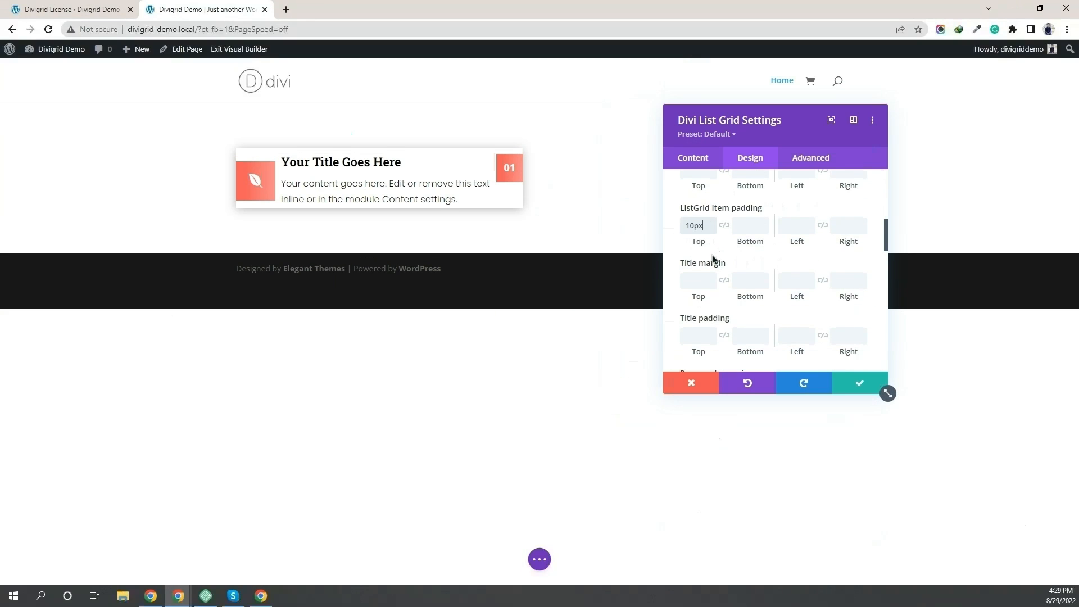
{"action": "left_click", "coordinate": [724, 225]}
{"action": "type", "text": "10px"}
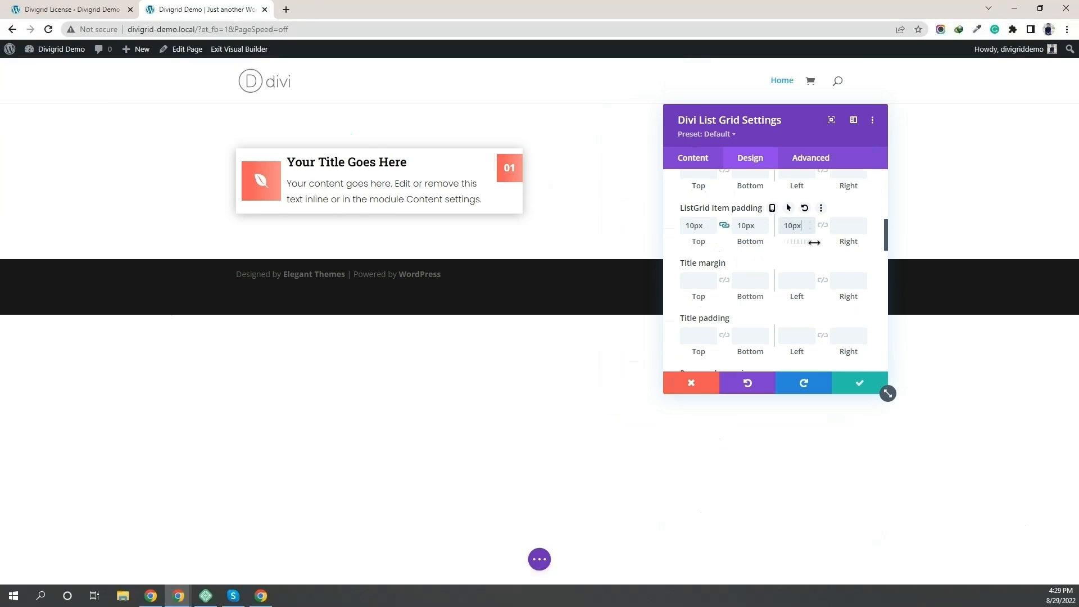
{"action": "left_click", "coordinate": [823, 225]}
{"action": "scroll", "coordinate": [763, 228], "scroll_direction": "down", "scroll_amount": 3}
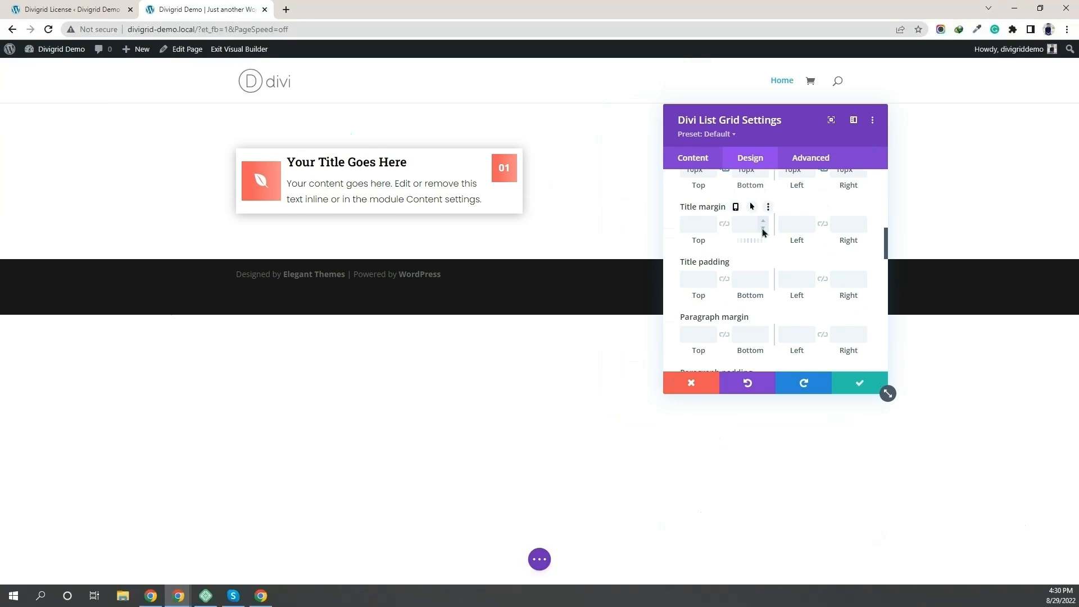
{"action": "scroll", "coordinate": [759, 233], "scroll_direction": "up", "scroll_amount": 5}
{"action": "left_click", "coordinate": [726, 240]}
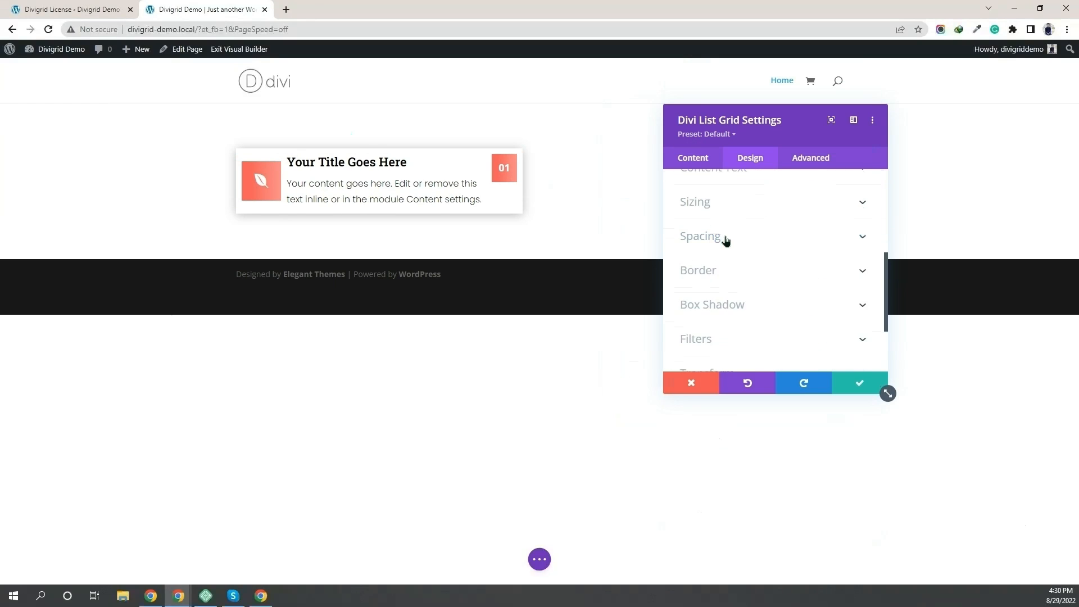
{"action": "scroll", "coordinate": [724, 238], "scroll_direction": "up", "scroll_amount": 5}
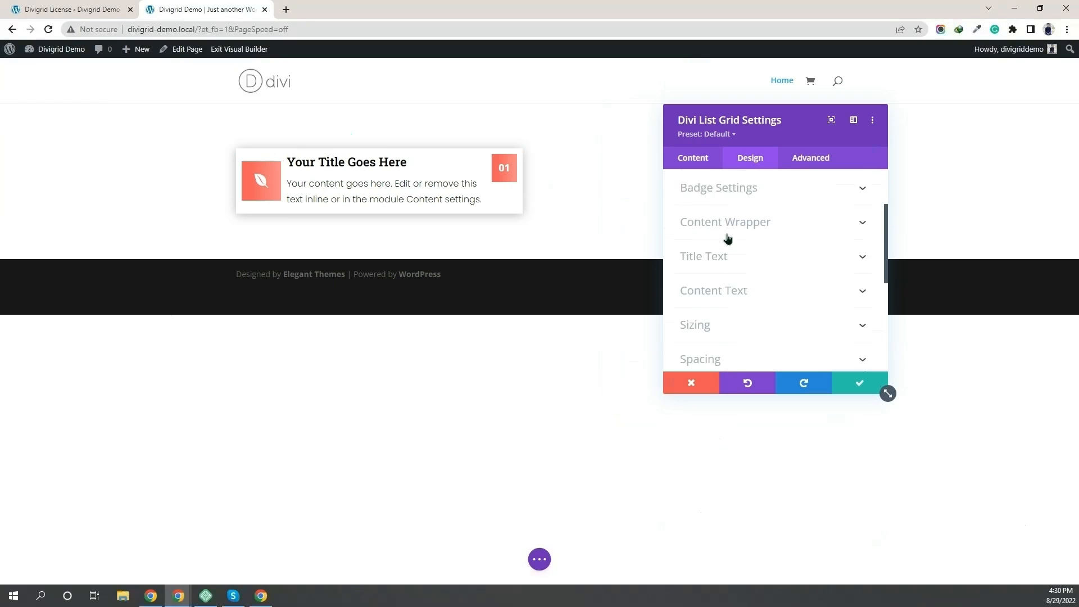
{"action": "left_click", "coordinate": [857, 384]}
Reopen the Divi List Grid module's settings and duplicate the list item three times.
{"action": "left_click", "coordinate": [360, 155]}
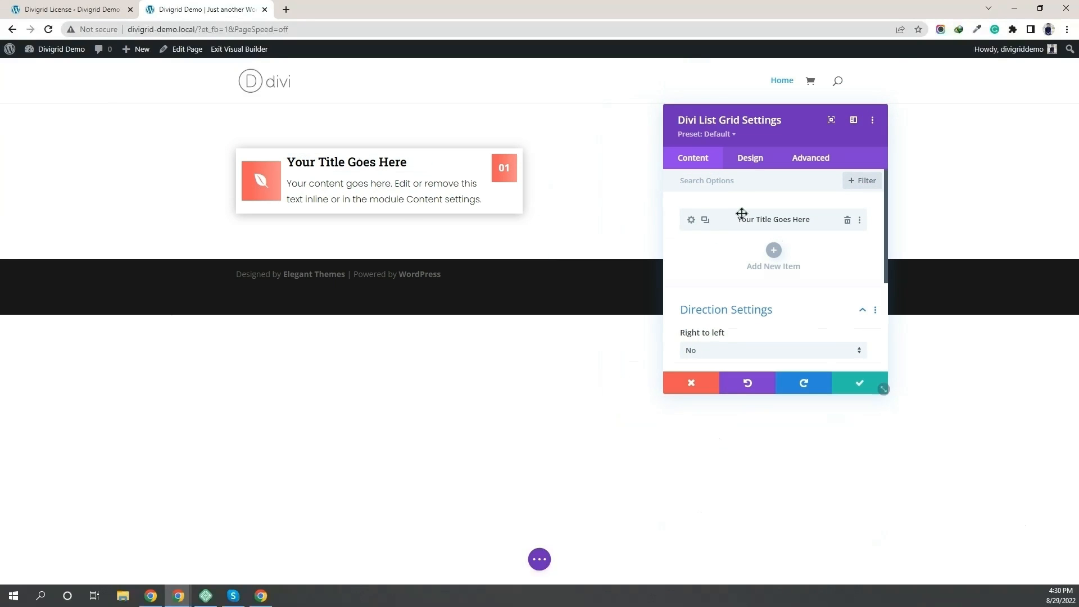
{"action": "left_click", "coordinate": [705, 220]}
{"action": "left_click", "coordinate": [706, 220]}
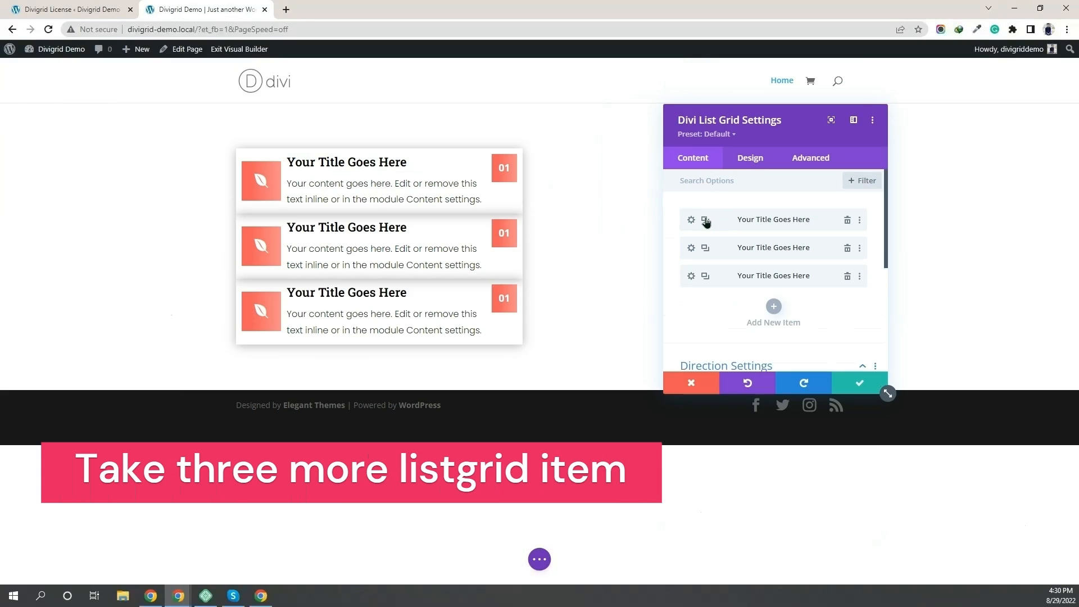
{"action": "left_click", "coordinate": [705, 220]}
Set the ListGrid item bottom margin to 40px to space the four items apart.
{"action": "left_click", "coordinate": [748, 160]}
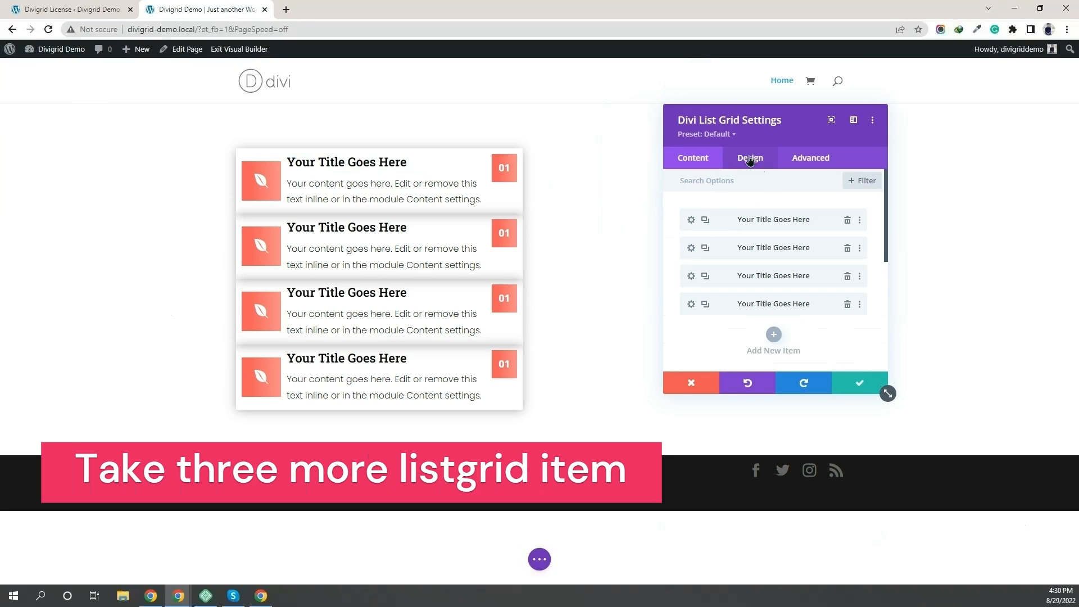
{"action": "scroll", "coordinate": [719, 270], "scroll_direction": "down", "scroll_amount": 5}
{"action": "left_click", "coordinate": [719, 282]}
{"action": "scroll", "coordinate": [736, 220], "scroll_direction": "down", "scroll_amount": 3}
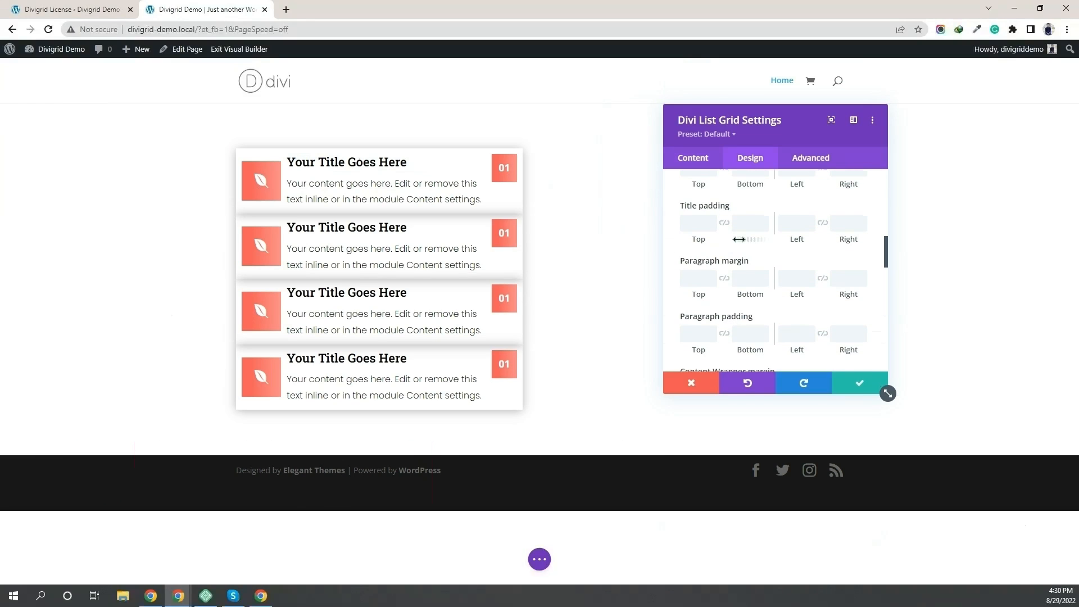
{"action": "scroll", "coordinate": [725, 219], "scroll_direction": "up", "scroll_amount": 3}
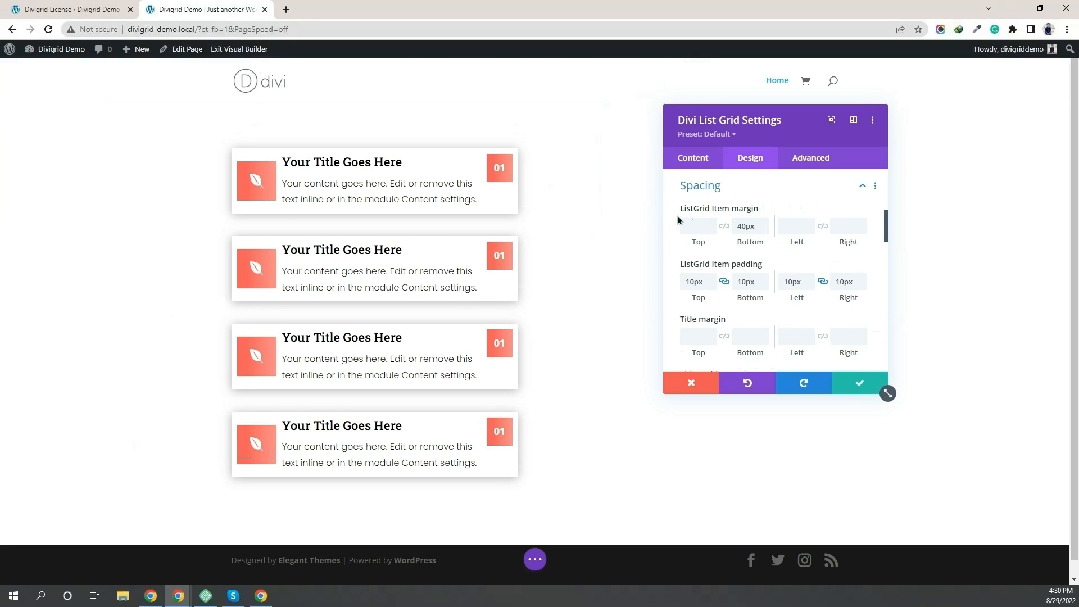
{"action": "scroll", "coordinate": [680, 236], "scroll_direction": "up", "scroll_amount": 10}
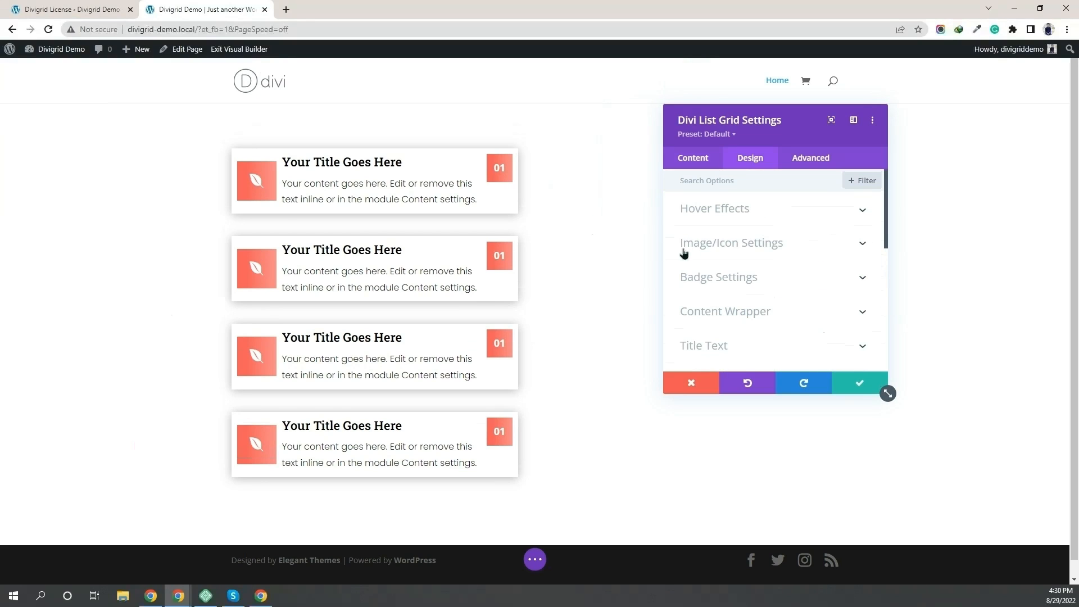
Set the Image/Icon margin to -40px on its left side and 10px on its right side.
{"action": "left_click", "coordinate": [747, 245]}
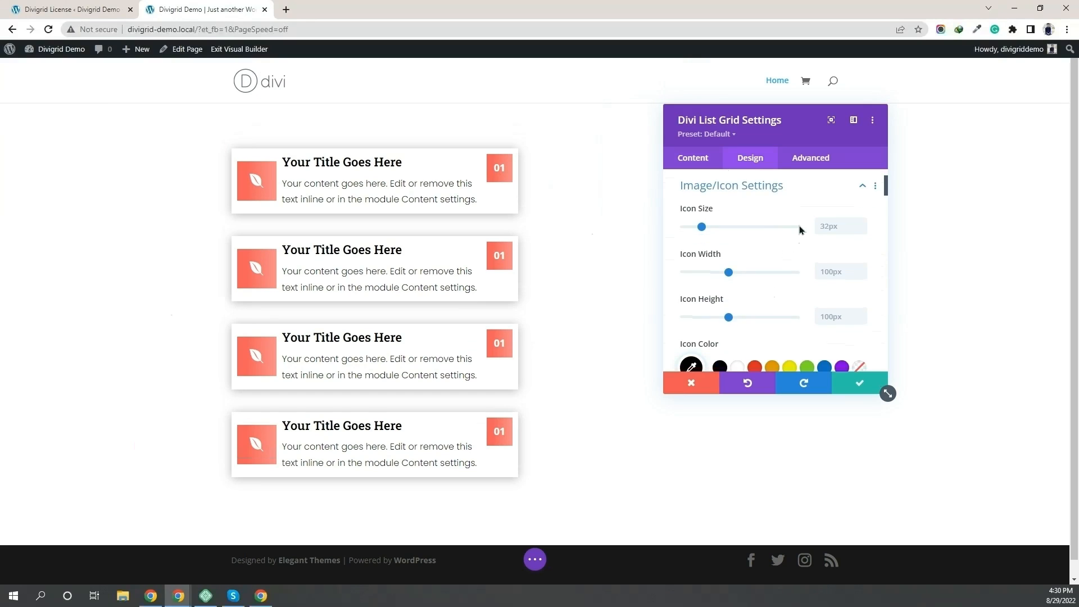
{"action": "scroll", "coordinate": [798, 221], "scroll_direction": "down", "scroll_amount": 5}
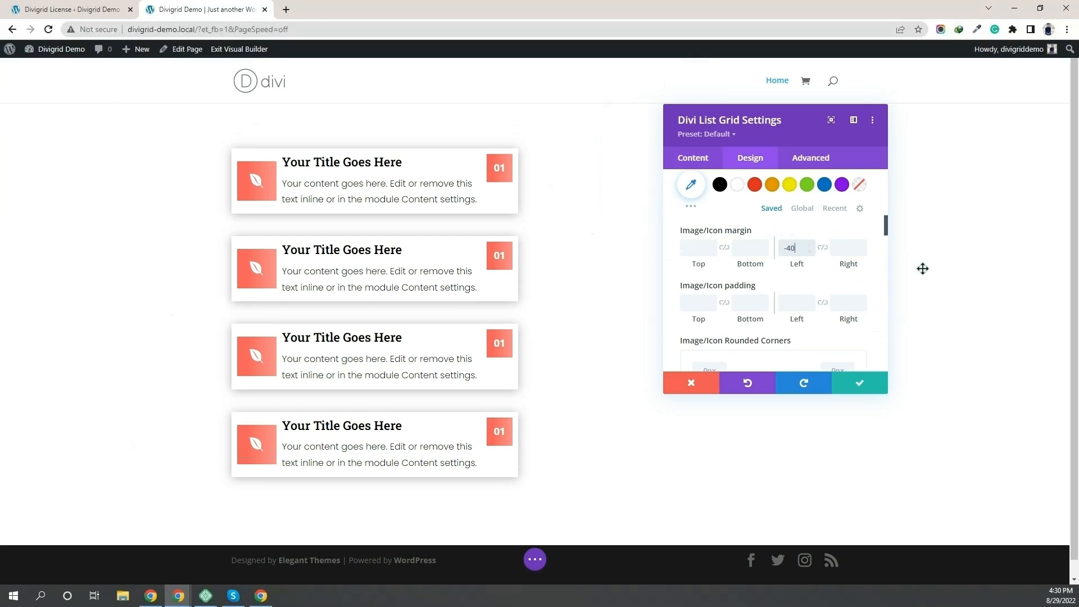
{"action": "type", "text": "px"}
{"action": "left_click", "coordinate": [848, 250]}
{"action": "type", "text": "10"}
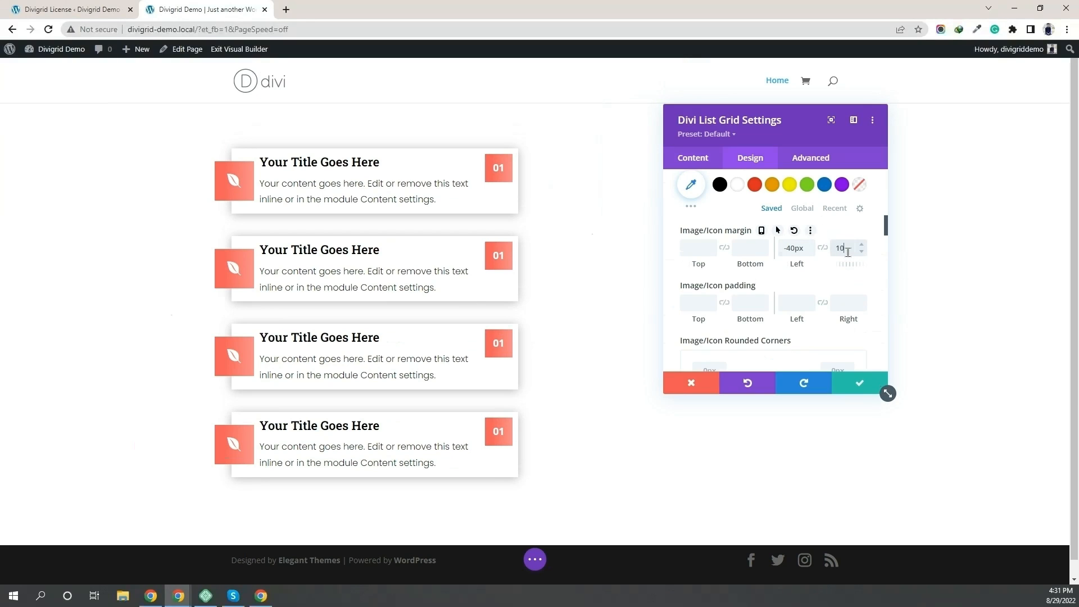
{"action": "type", "text": "px"}
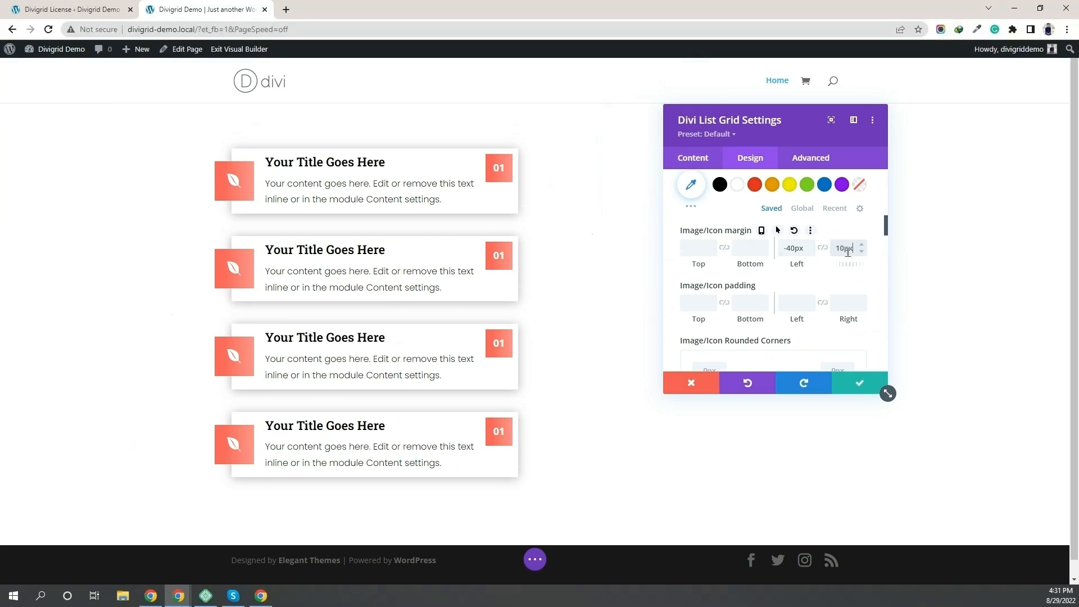
{"action": "scroll", "coordinate": [676, 229], "scroll_direction": "up", "scroll_amount": 10}
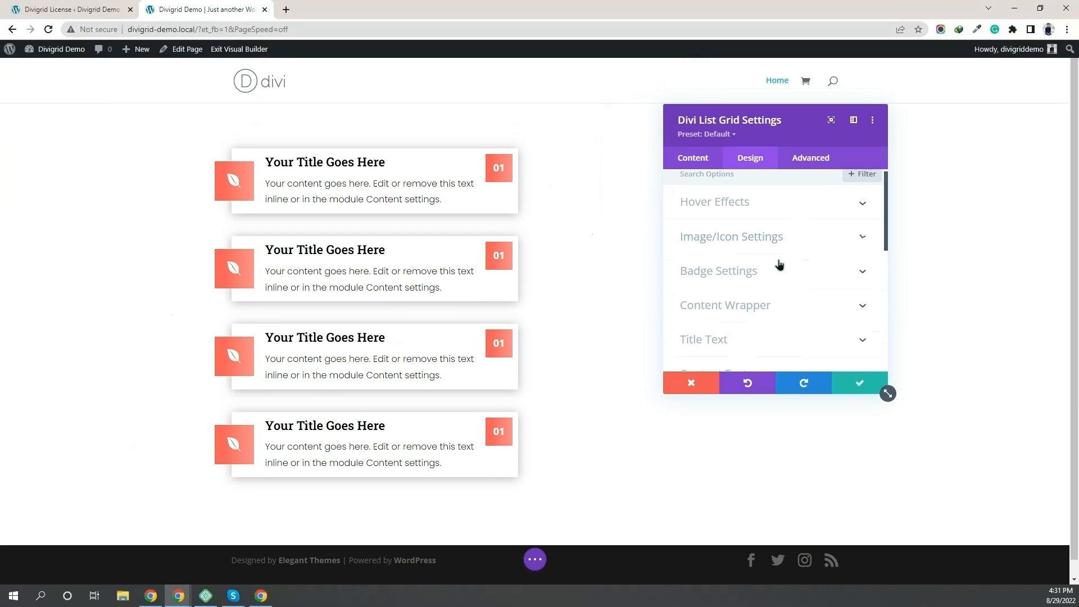
Turn on the hover effect for the Divi List Grid module.
{"action": "scroll", "coordinate": [780, 261], "scroll_direction": "down", "scroll_amount": 3}
{"action": "scroll", "coordinate": [730, 236], "scroll_direction": "up", "scroll_amount": 3}
{"action": "left_click", "coordinate": [735, 211]}
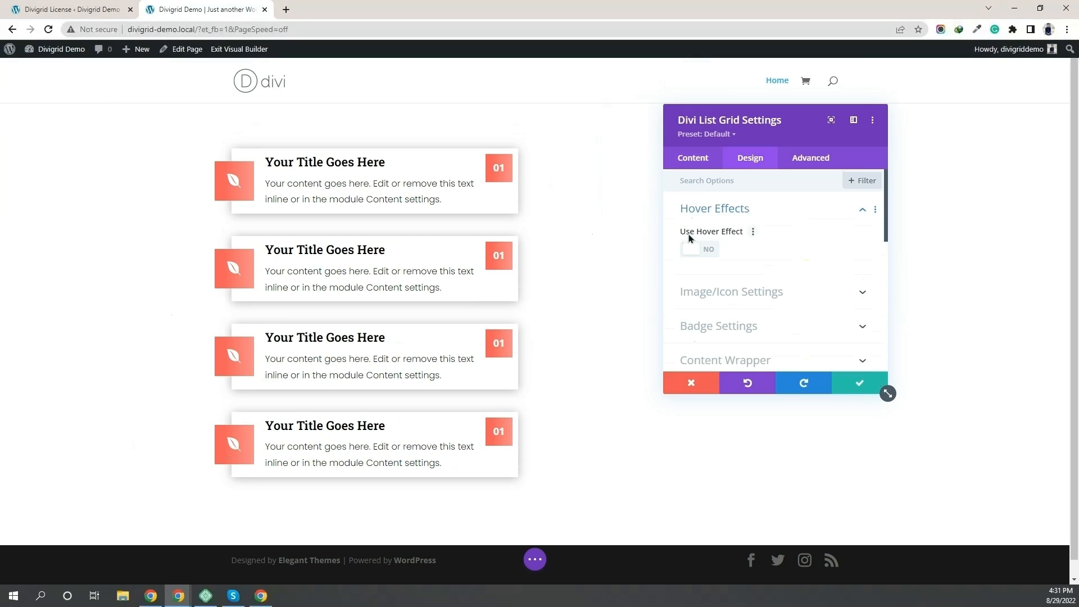
{"action": "left_click", "coordinate": [691, 249]}
Set the Badge Container top margin to -30px so the badges overlap the upper edge of the items.
{"action": "scroll", "coordinate": [761, 239], "scroll_direction": "down", "scroll_amount": 2}
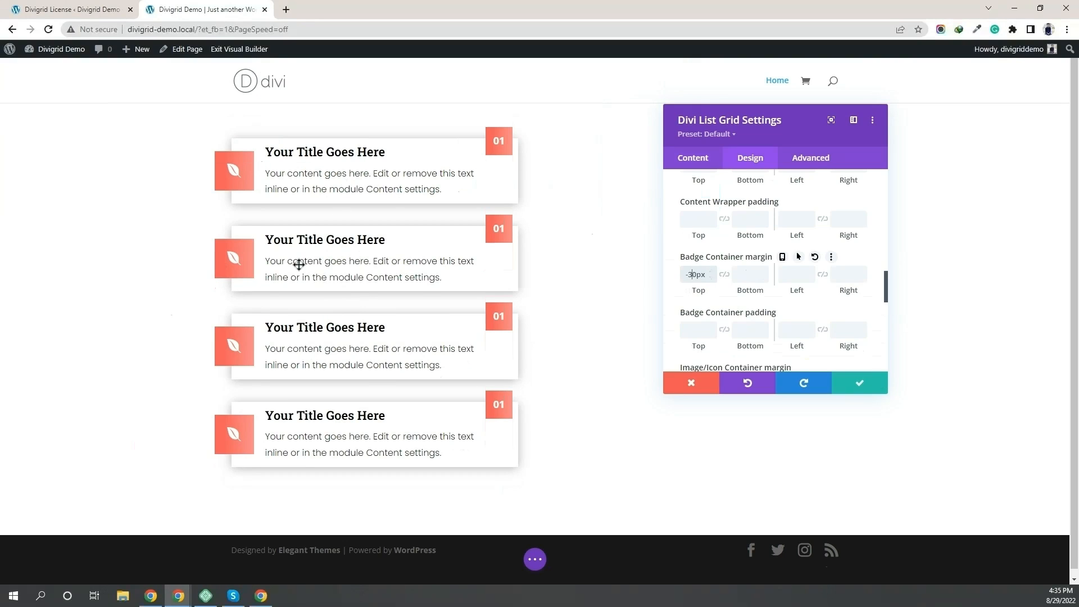
{"action": "scroll", "coordinate": [702, 273], "scroll_direction": "up", "scroll_amount": 6}
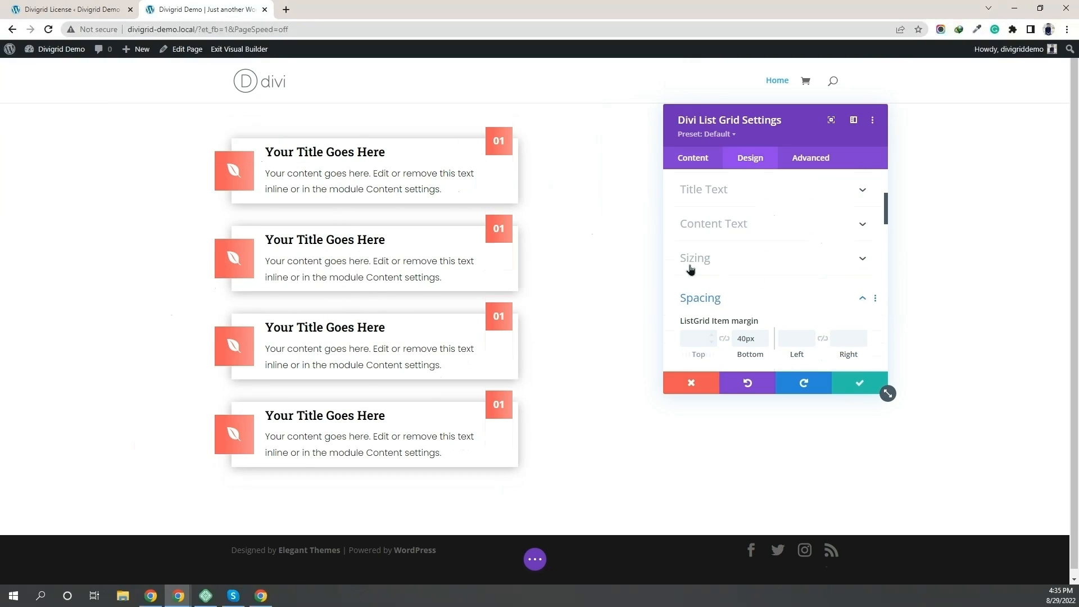
{"action": "left_click", "coordinate": [712, 281]}
{"action": "scroll", "coordinate": [713, 280], "scroll_direction": "up", "scroll_amount": 5}
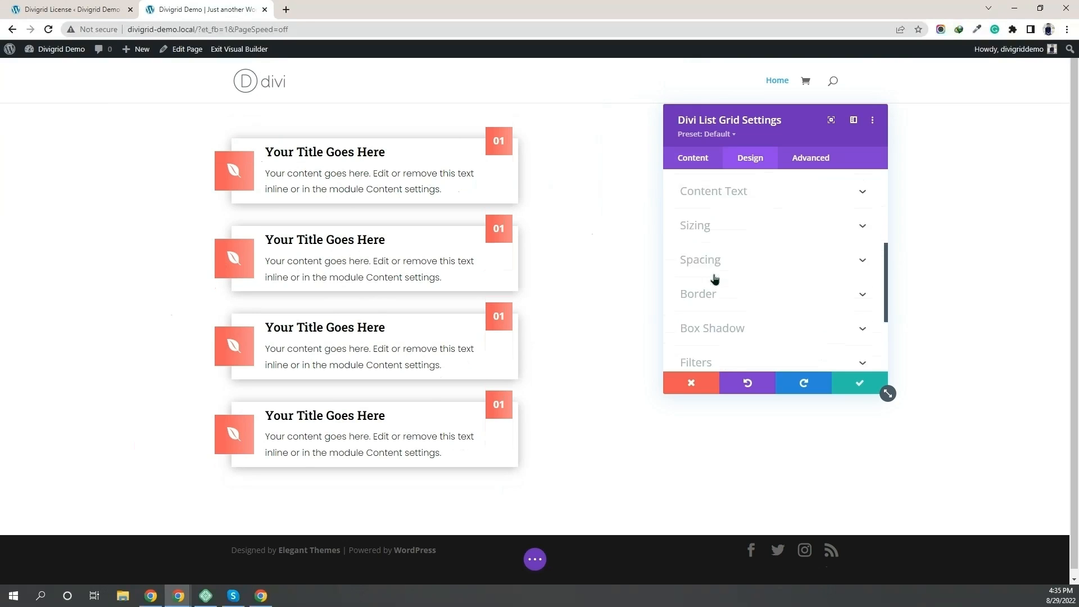
Enable the connector for the list grid and give its lines the coral color.
{"action": "left_click", "coordinate": [693, 158]}
{"action": "scroll", "coordinate": [679, 238], "scroll_direction": "down", "scroll_amount": 5}
{"action": "left_click", "coordinate": [678, 236]}
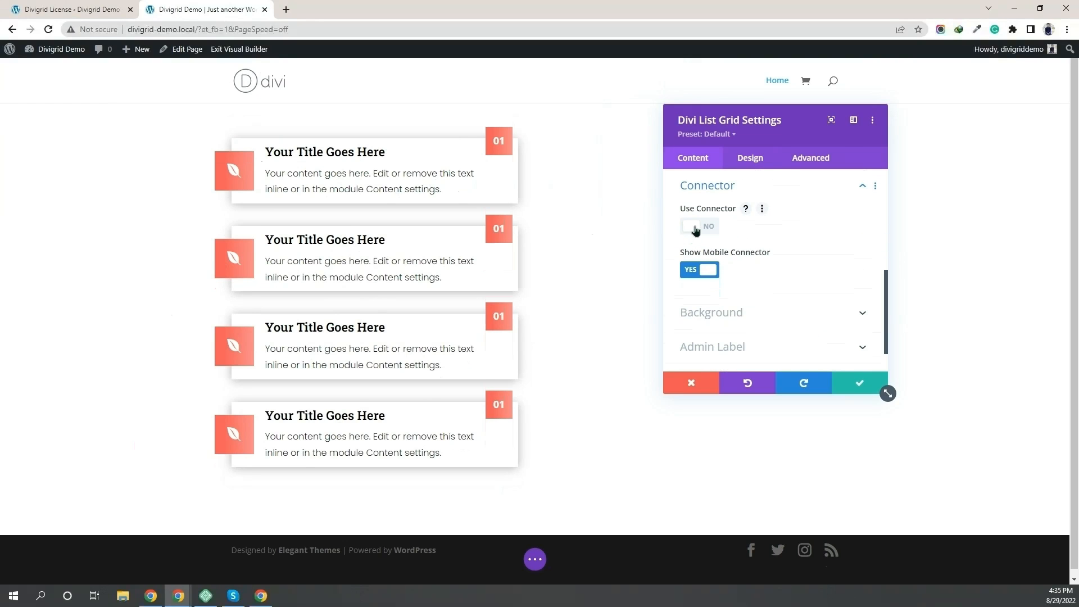
{"action": "left_click", "coordinate": [696, 228]}
{"action": "scroll", "coordinate": [708, 236], "scroll_direction": "down", "scroll_amount": 1}
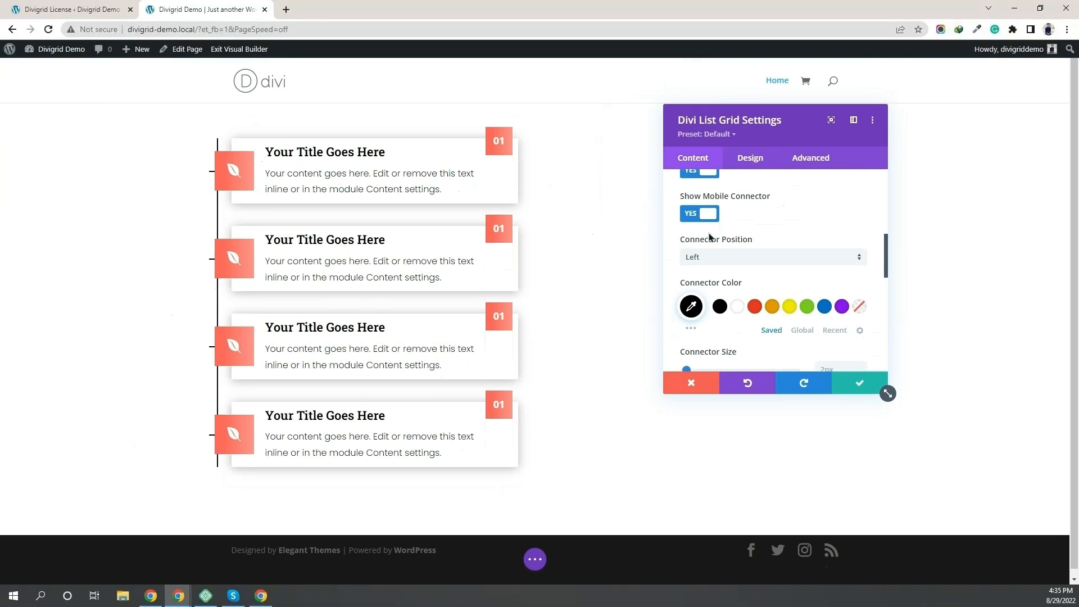
{"action": "scroll", "coordinate": [709, 236], "scroll_direction": "up", "scroll_amount": 4}
{"action": "scroll", "coordinate": [708, 224], "scroll_direction": "down", "scroll_amount": 2}
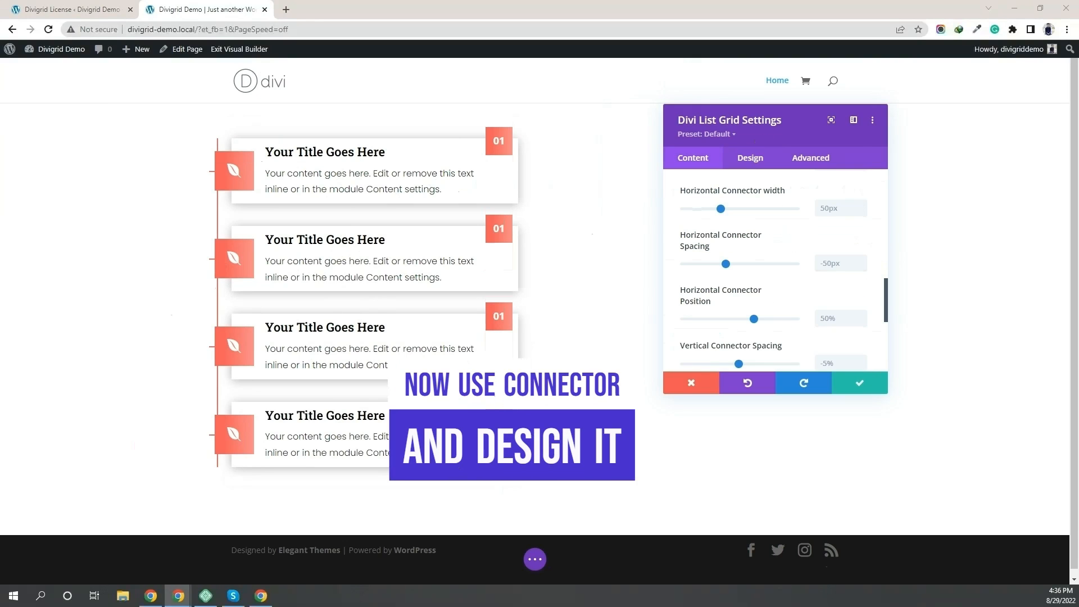
Set the Horizontal Connector Spacing to -90px and the Vertical Connector Spacing to -16%, and save the module settings.
{"action": "scroll", "coordinate": [797, 225], "scroll_direction": "down", "scroll_amount": 1}
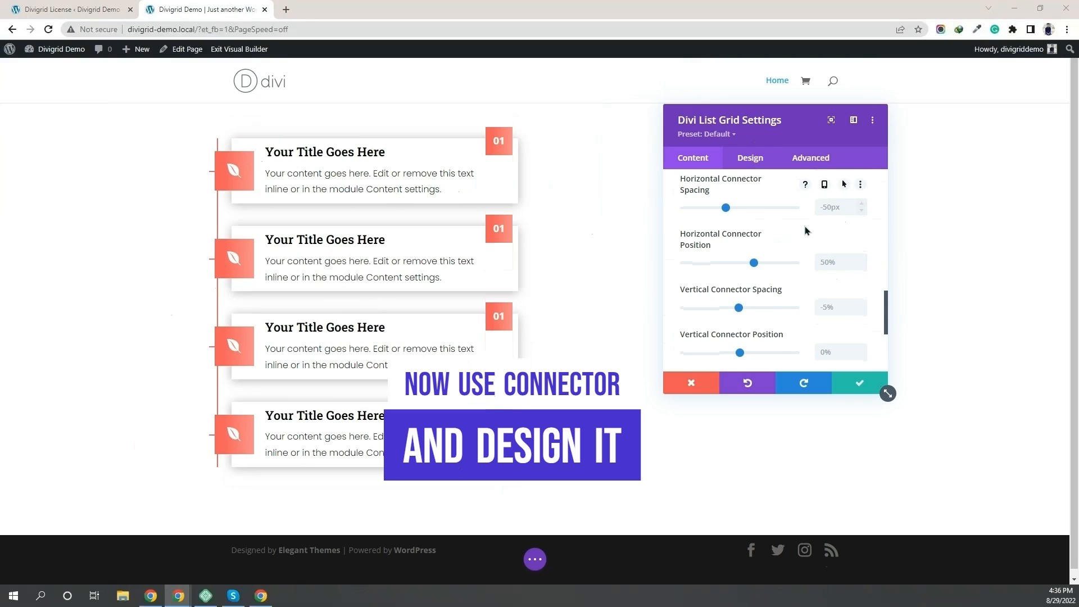
{"action": "left_click", "coordinate": [843, 210]}
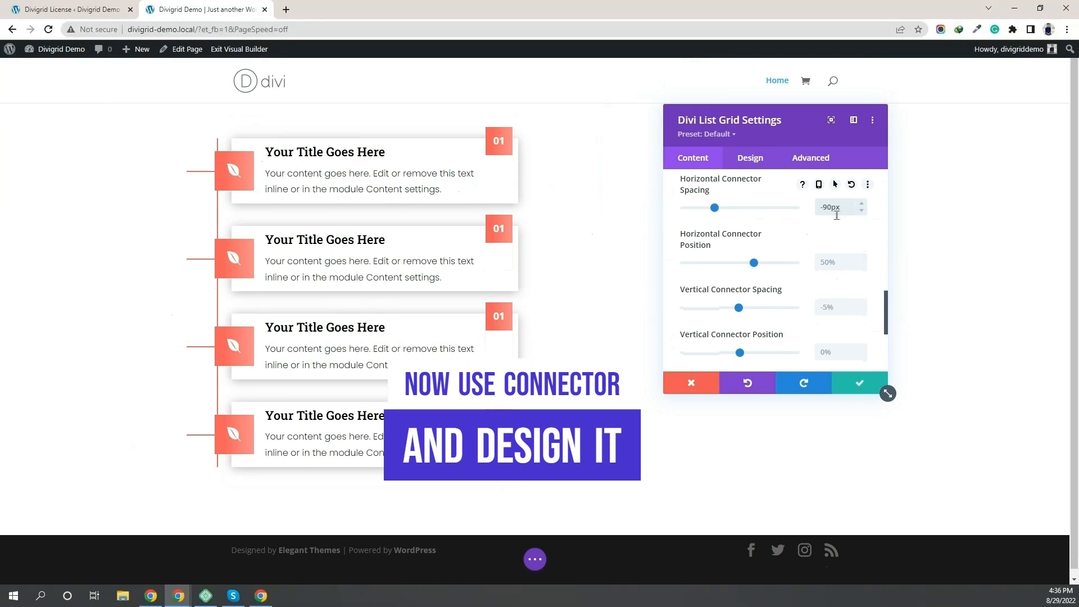
{"action": "left_click", "coordinate": [831, 307]}
{"action": "type", "text": "-1"}
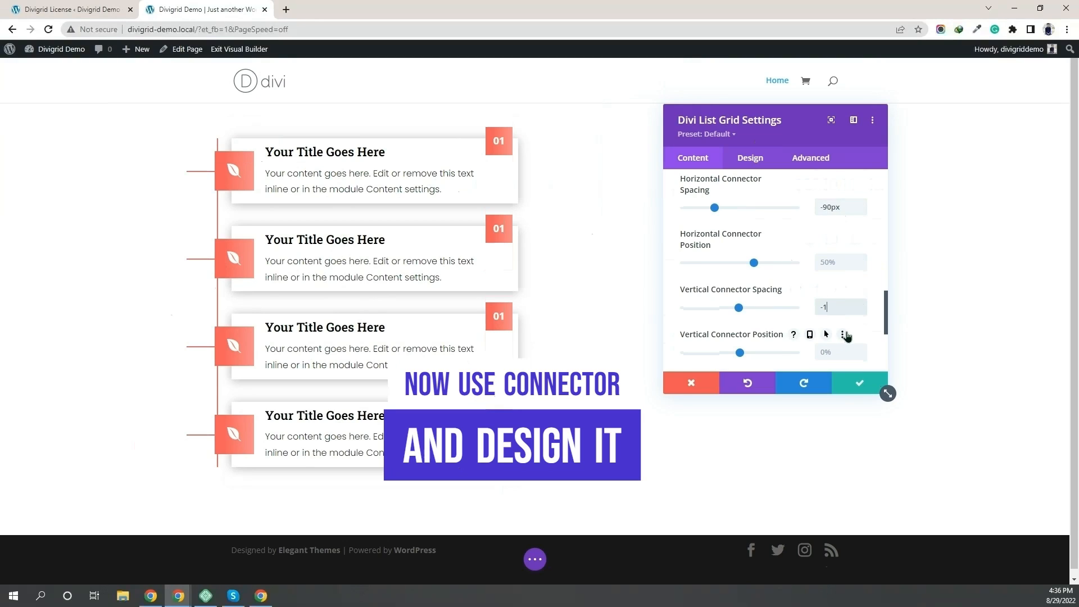
{"action": "type", "text": "6"}
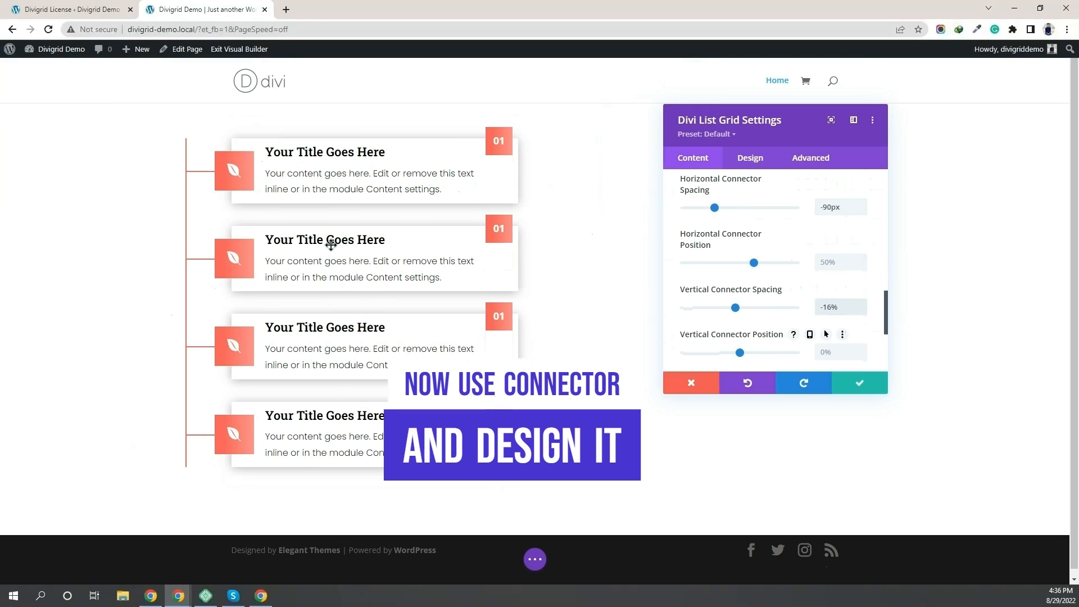
{"action": "left_click", "coordinate": [859, 383]}
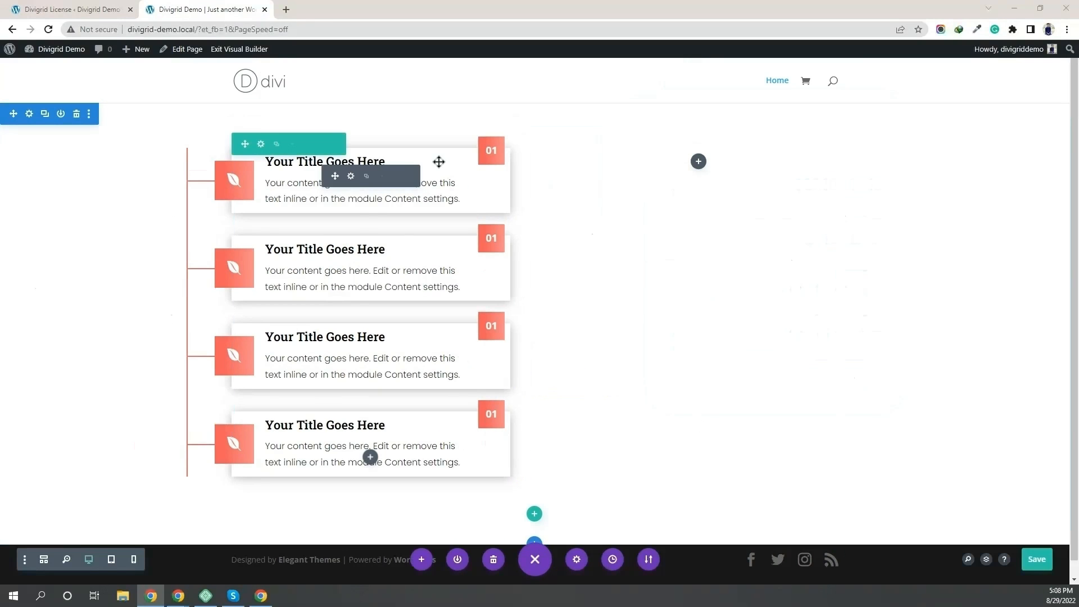
Copy the finished Divi List Grid module and paste it into the row's empty second column.
{"action": "right_click", "coordinate": [345, 188]}
{"action": "left_click", "coordinate": [330, 311]}
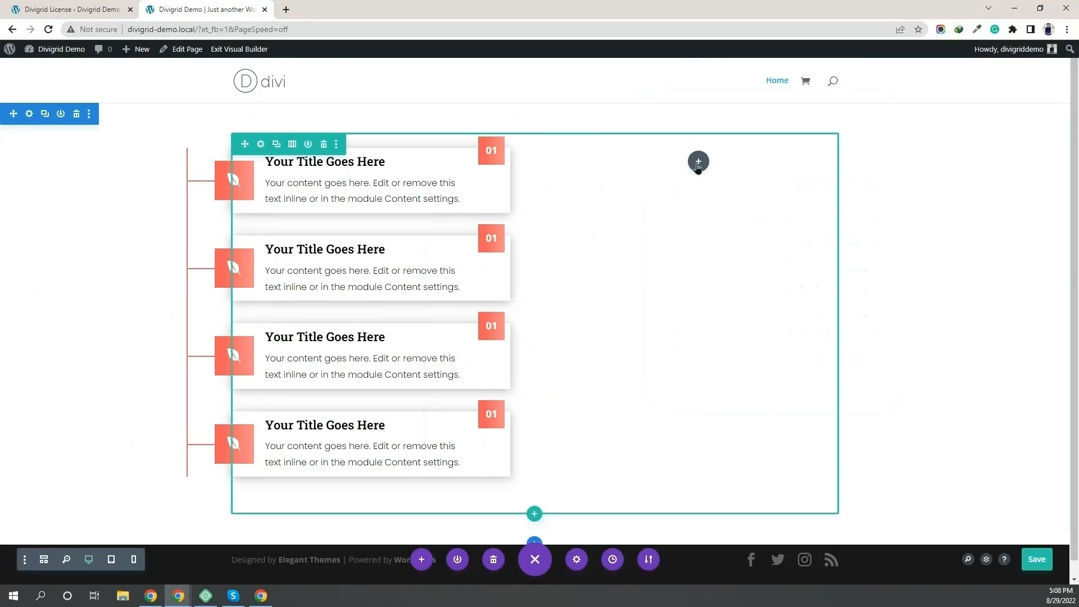
{"action": "right_click", "coordinate": [697, 175]}
{"action": "left_click", "coordinate": [697, 346]}
Set the Right to left direction to Yes for the pasted list grid in the second column.
{"action": "left_click", "coordinate": [677, 178]}
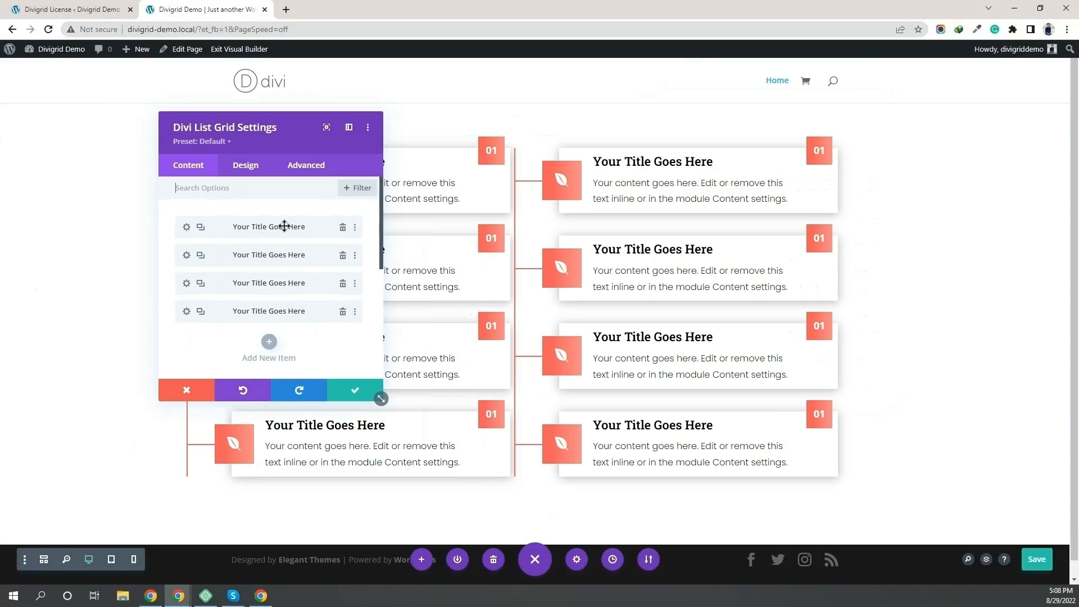
{"action": "scroll", "coordinate": [247, 241], "scroll_direction": "down", "scroll_amount": 5}
{"action": "left_click", "coordinate": [233, 281]}
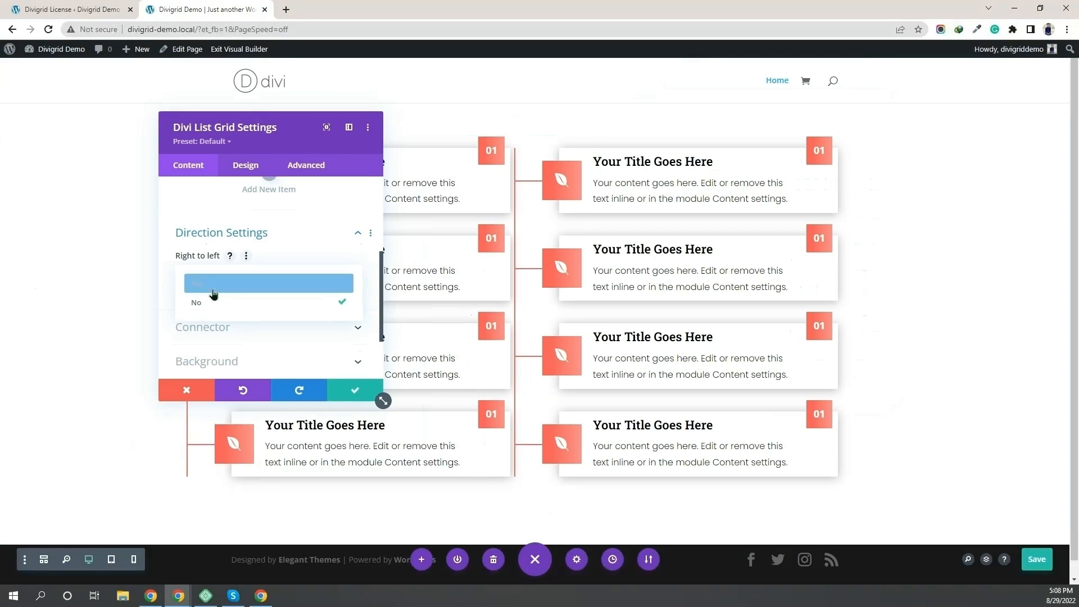
{"action": "left_click", "coordinate": [216, 285]}
Change the Connector Position of the second column's list grid to Right.
{"action": "scroll", "coordinate": [221, 306], "scroll_direction": "down", "scroll_amount": 2}
{"action": "left_click", "coordinate": [215, 245]}
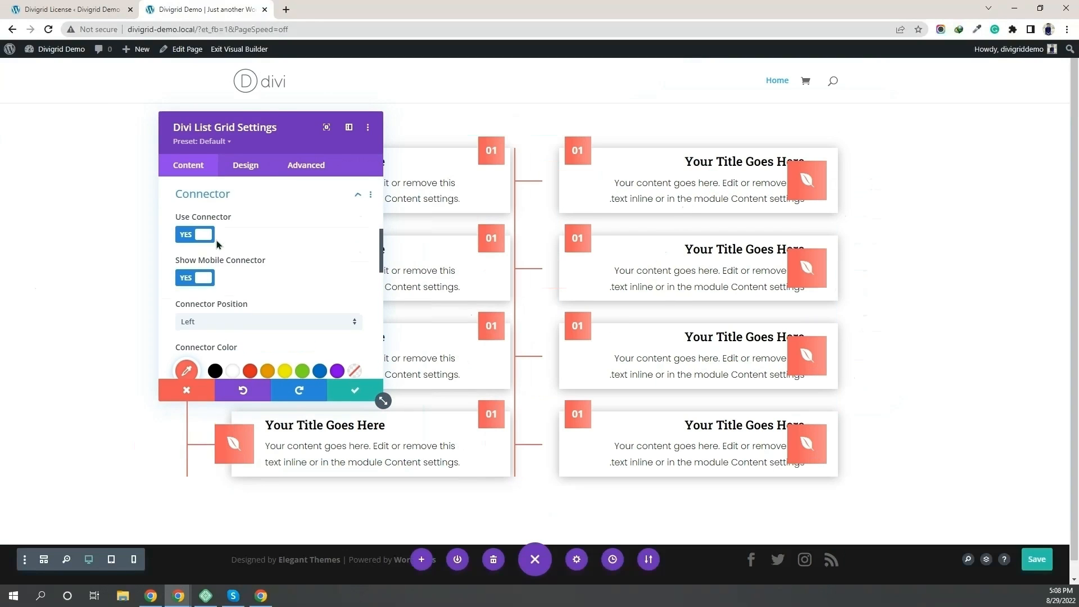
{"action": "scroll", "coordinate": [207, 325], "scroll_direction": "down", "scroll_amount": 2}
{"action": "left_click", "coordinate": [213, 265]}
{"action": "left_click", "coordinate": [218, 296]}
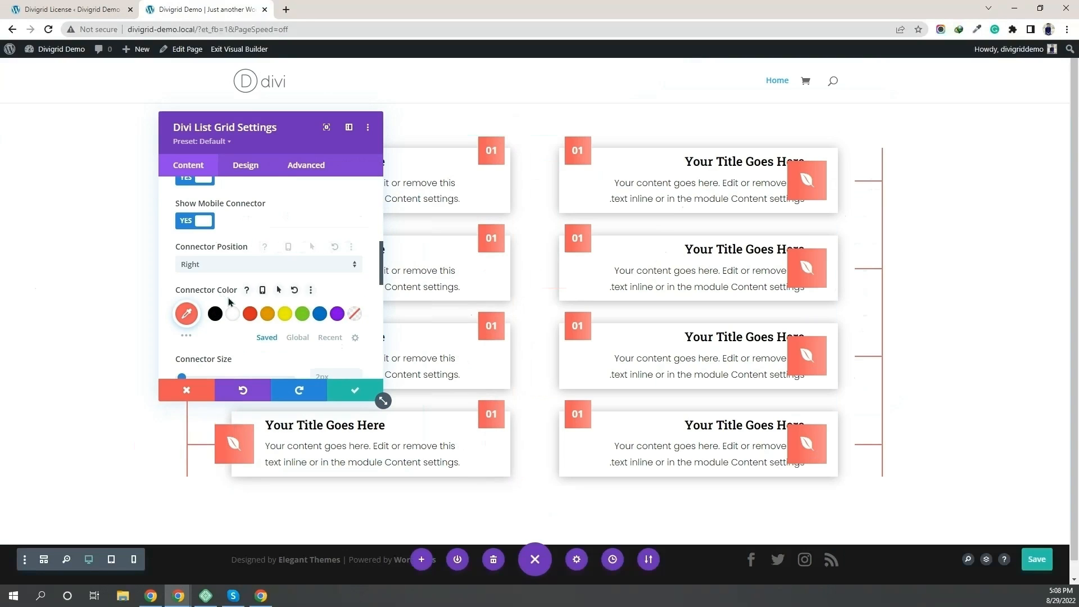
Set the second list grid's Image/Icon margin to 10px left and -40px right, and save the module settings.
{"action": "left_click", "coordinate": [250, 167]}
{"action": "left_click", "coordinate": [247, 218]}
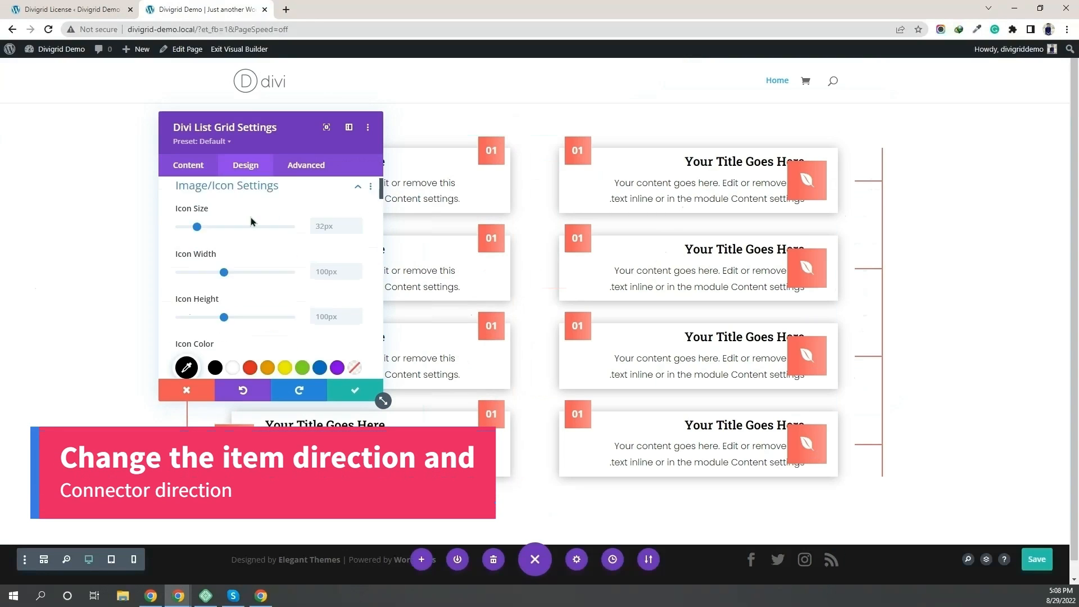
{"action": "scroll", "coordinate": [252, 217], "scroll_direction": "down", "scroll_amount": 3}
{"action": "scroll", "coordinate": [252, 220], "scroll_direction": "down", "scroll_amount": 2}
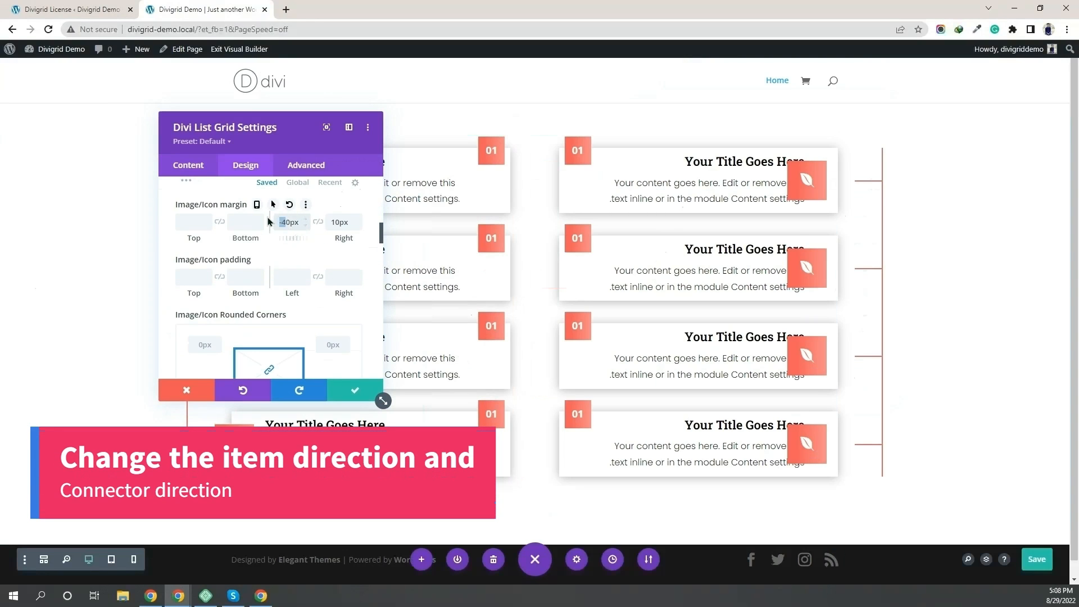
{"action": "type", "text": "1"}
{"action": "left_click_drag", "start_coordinate": [336, 223], "coordinate": [318, 232]}
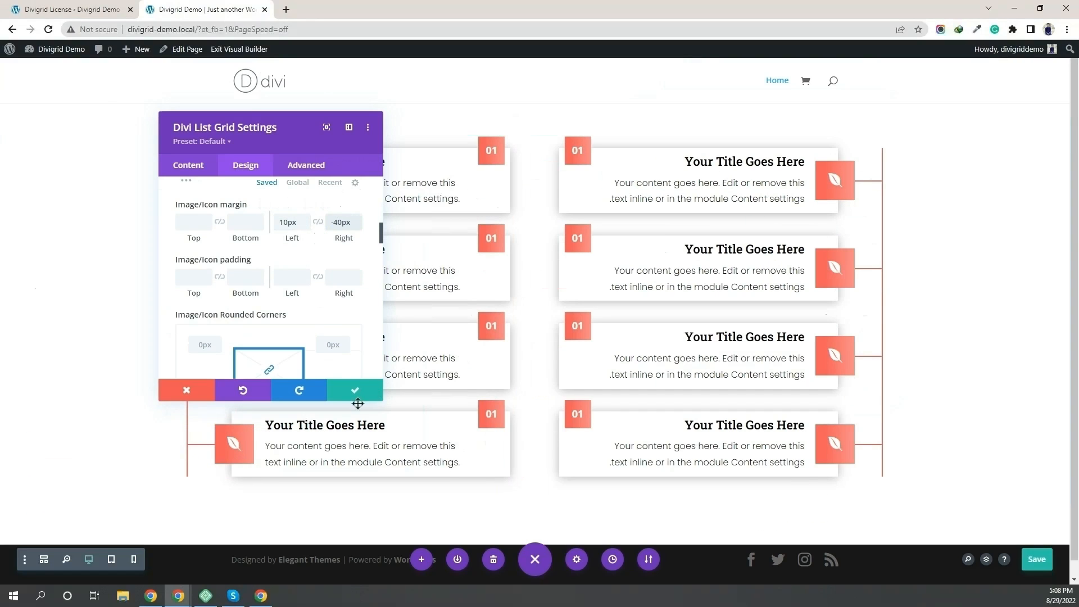
{"action": "left_click", "coordinate": [357, 396]}
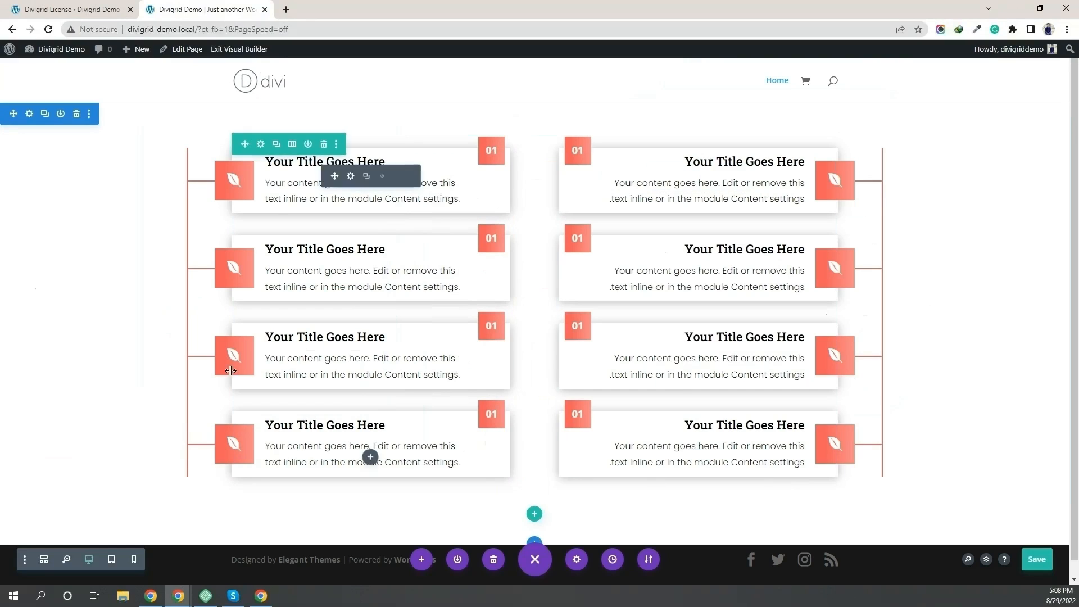
Look over the mirrored two-column list layout and save the page.
{"action": "scroll", "coordinate": [1036, 354], "scroll_direction": "down", "scroll_amount": 1}
{"action": "scroll", "coordinate": [1036, 356], "scroll_direction": "up", "scroll_amount": 1}
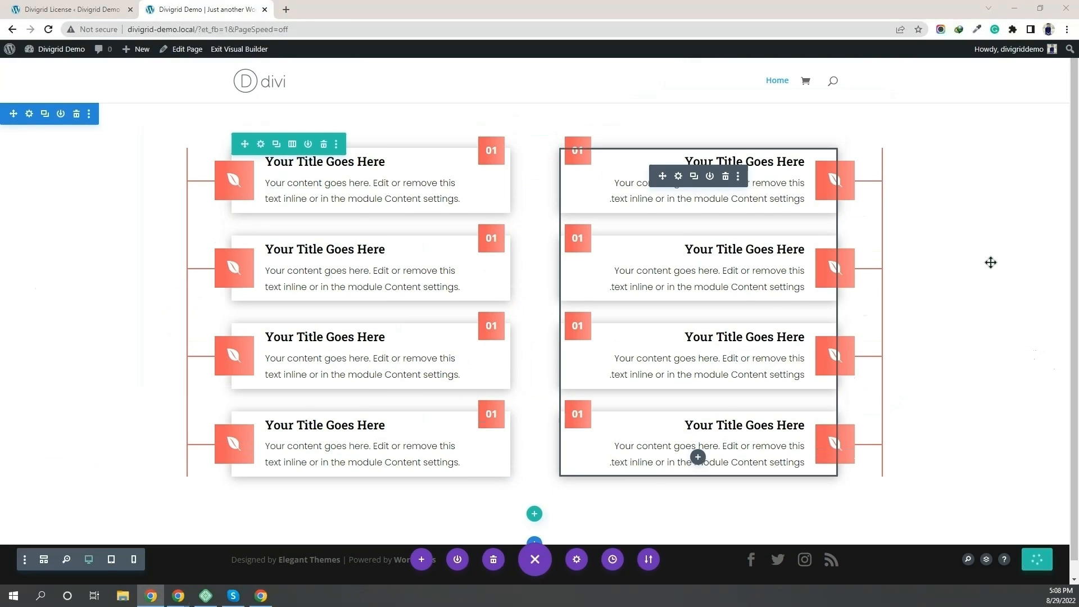
{"action": "scroll", "coordinate": [995, 261], "scroll_direction": "down", "scroll_amount": 1}
{"action": "scroll", "coordinate": [995, 261], "scroll_direction": "up", "scroll_amount": 1}
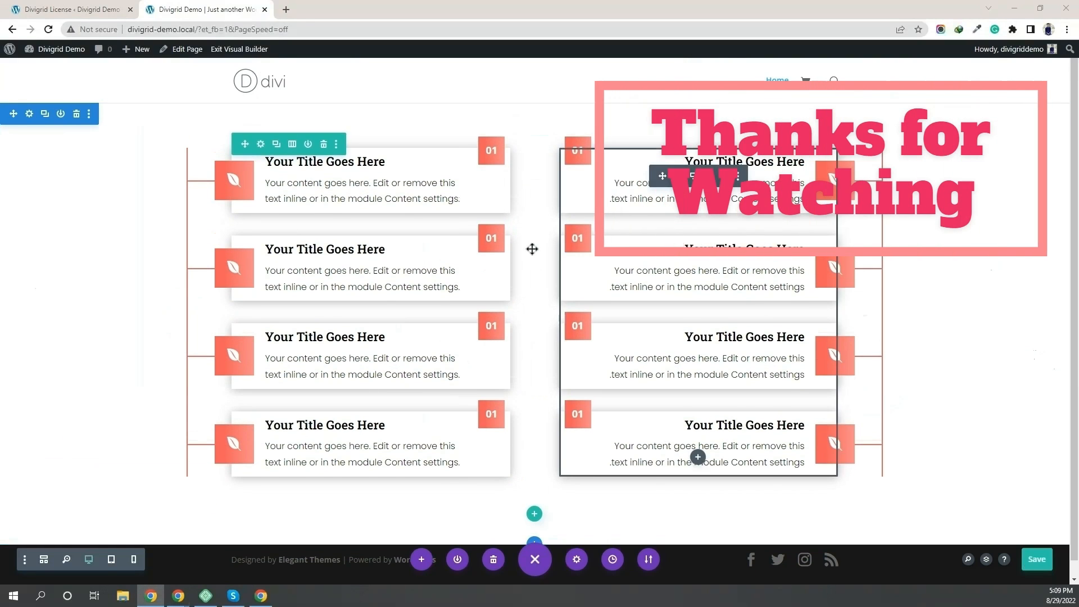